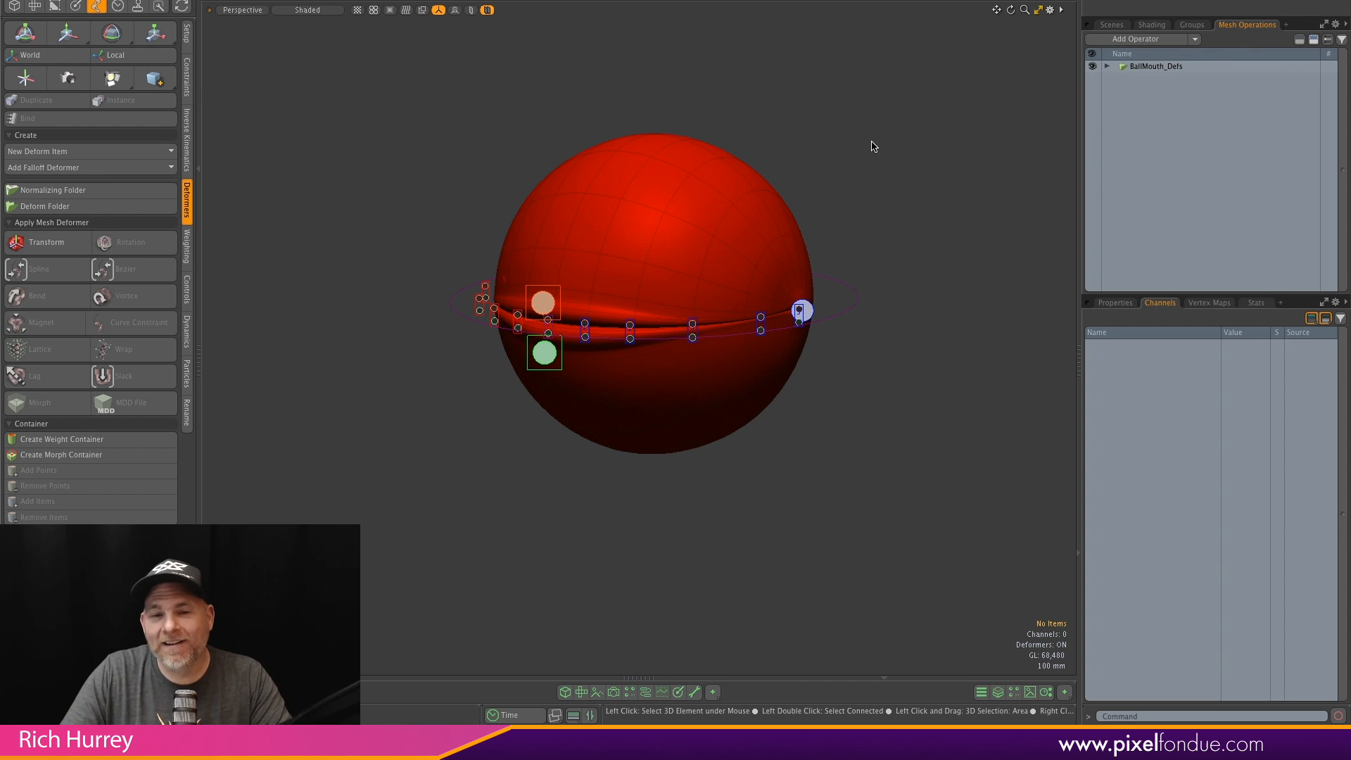
{"action": "left_click_drag", "start_coordinate": [883, 159], "coordinate": [882, 143], "text": "alt+shift"}
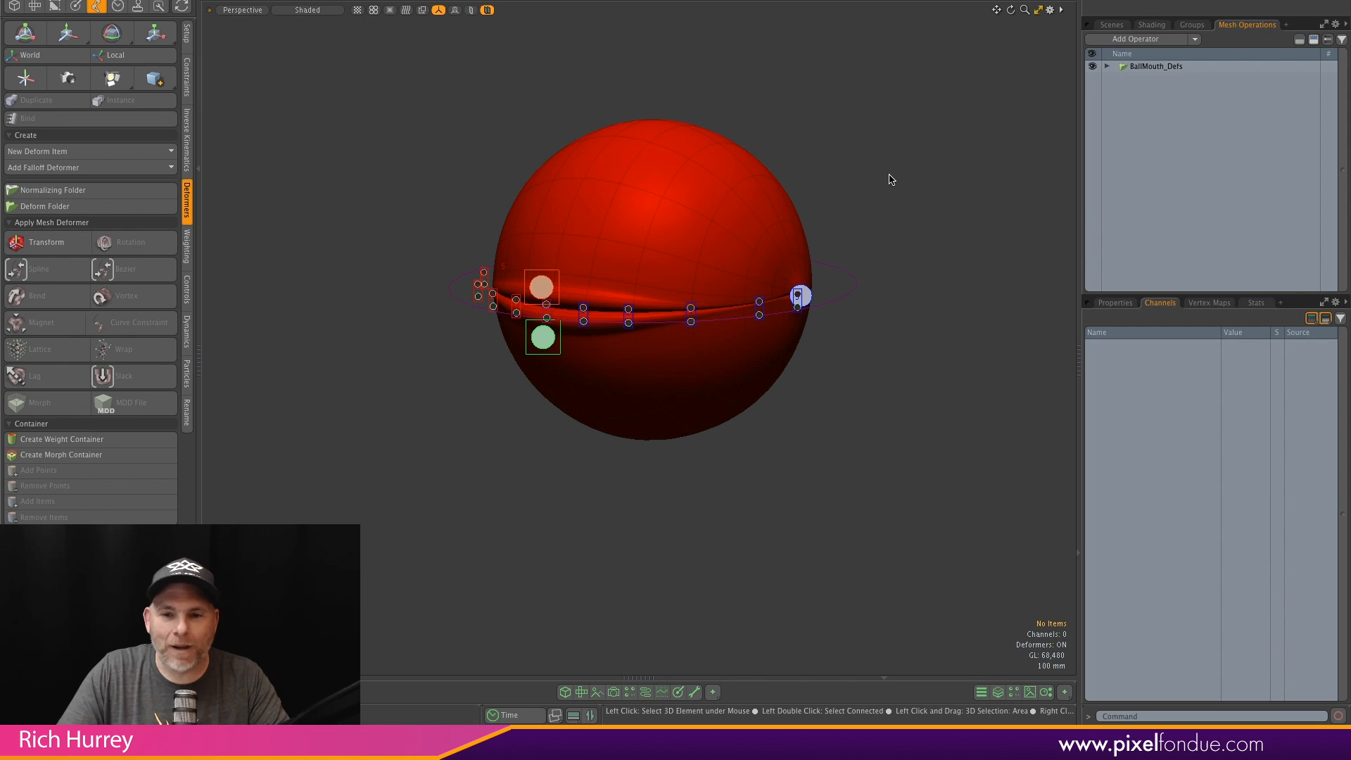
{"action": "left_click_drag", "start_coordinate": [923, 295], "coordinate": [916, 359], "text": "alt"}
{"action": "left_click_drag", "start_coordinate": [906, 308], "coordinate": [878, 184], "text": "alt"}
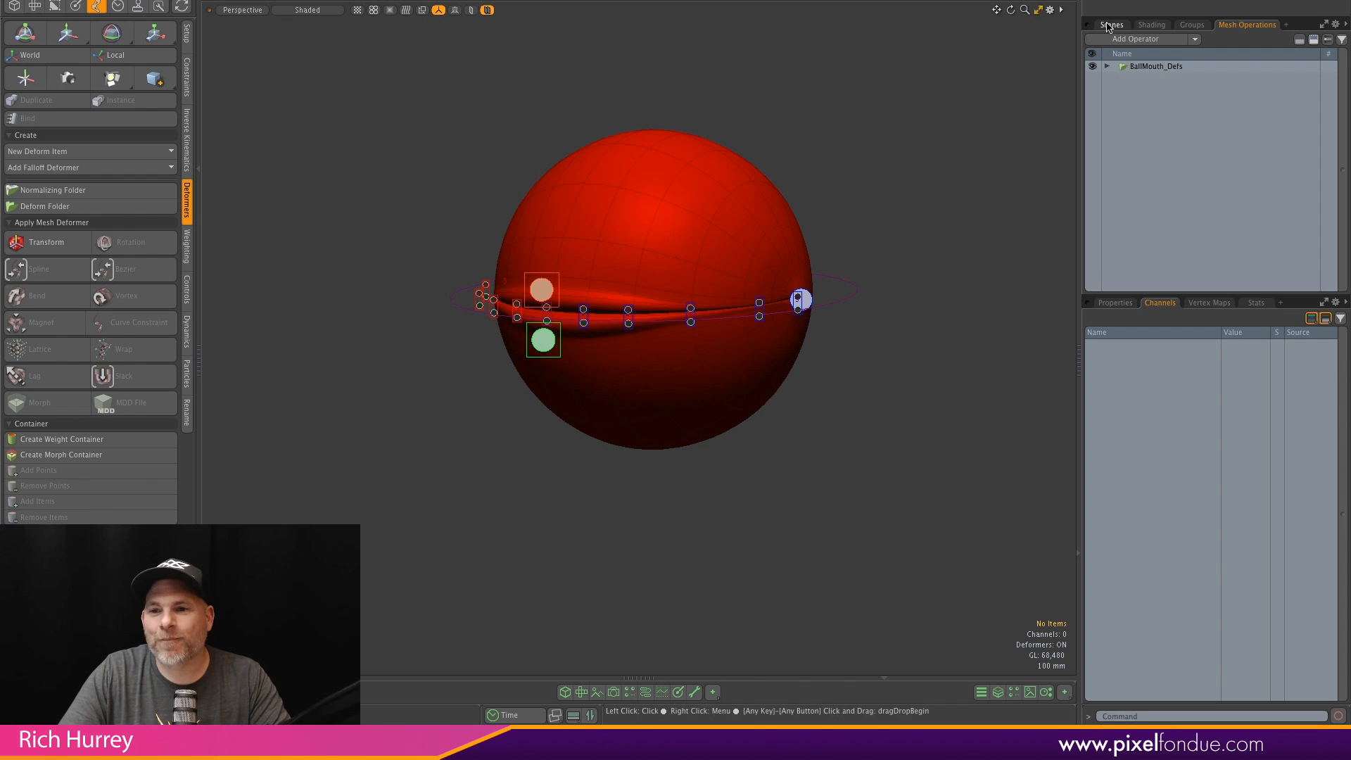
Expand the BallMouth_Defs folder to examine its deformer subfolders, including BM_LipPush_Defs and BM_CheekPuffs_Defs
{"action": "left_click", "coordinate": [852, 294]}
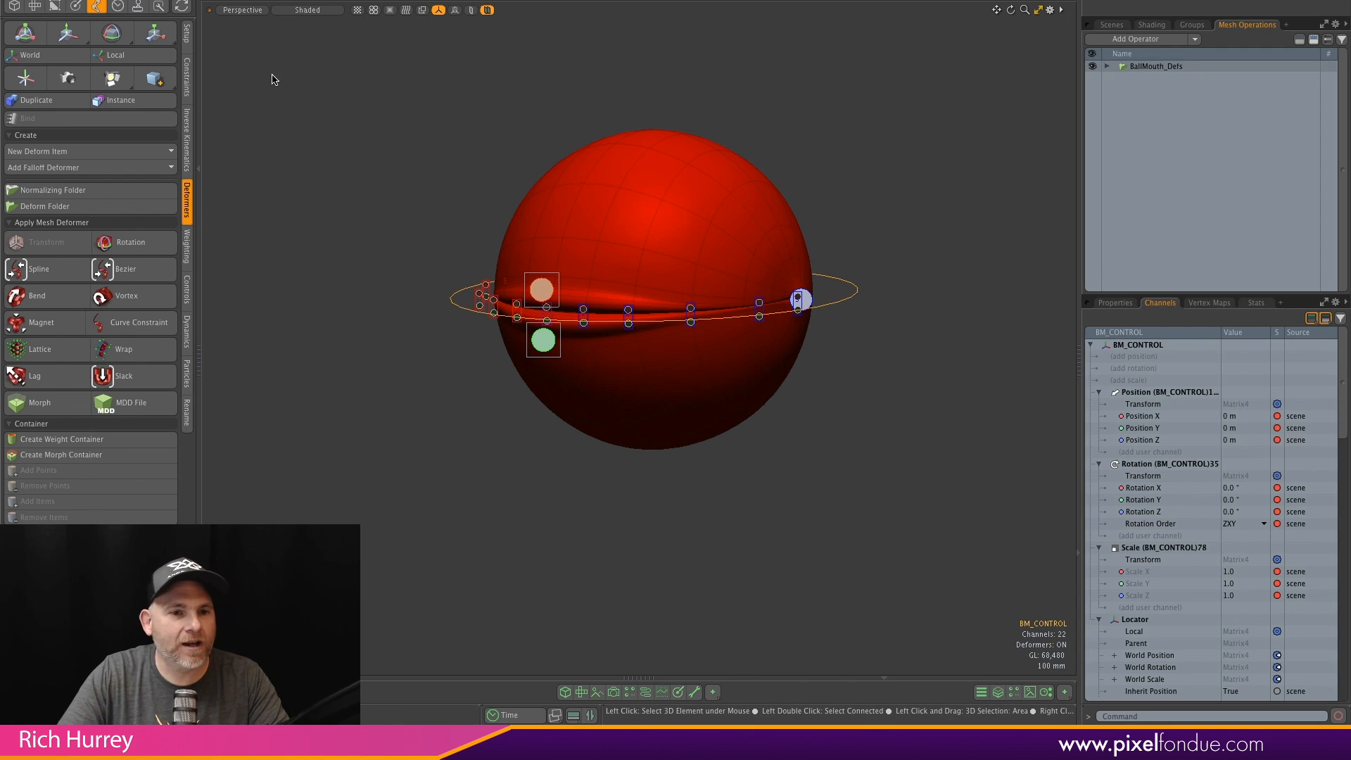
{"action": "left_click", "coordinate": [1107, 66]}
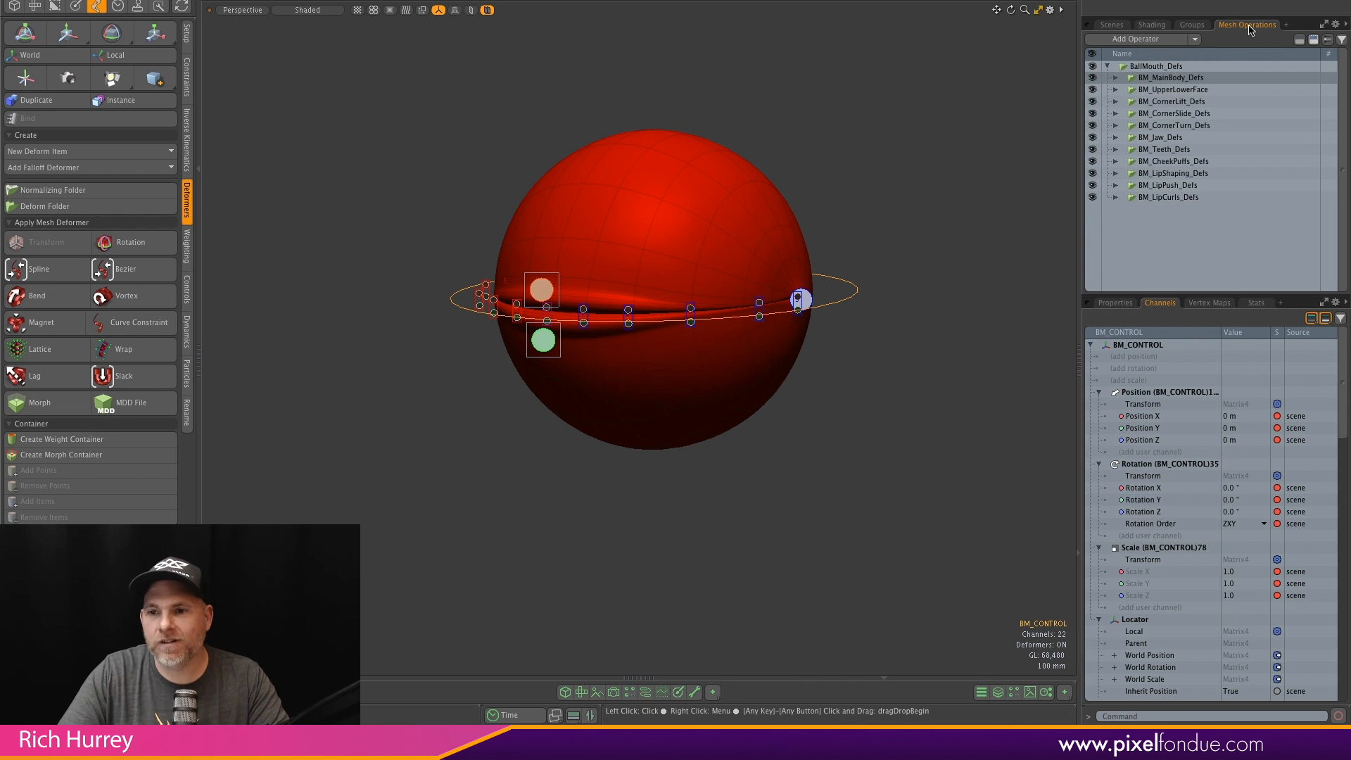
{"action": "left_click", "coordinate": [1330, 42]}
{"action": "left_click", "coordinate": [1329, 41]}
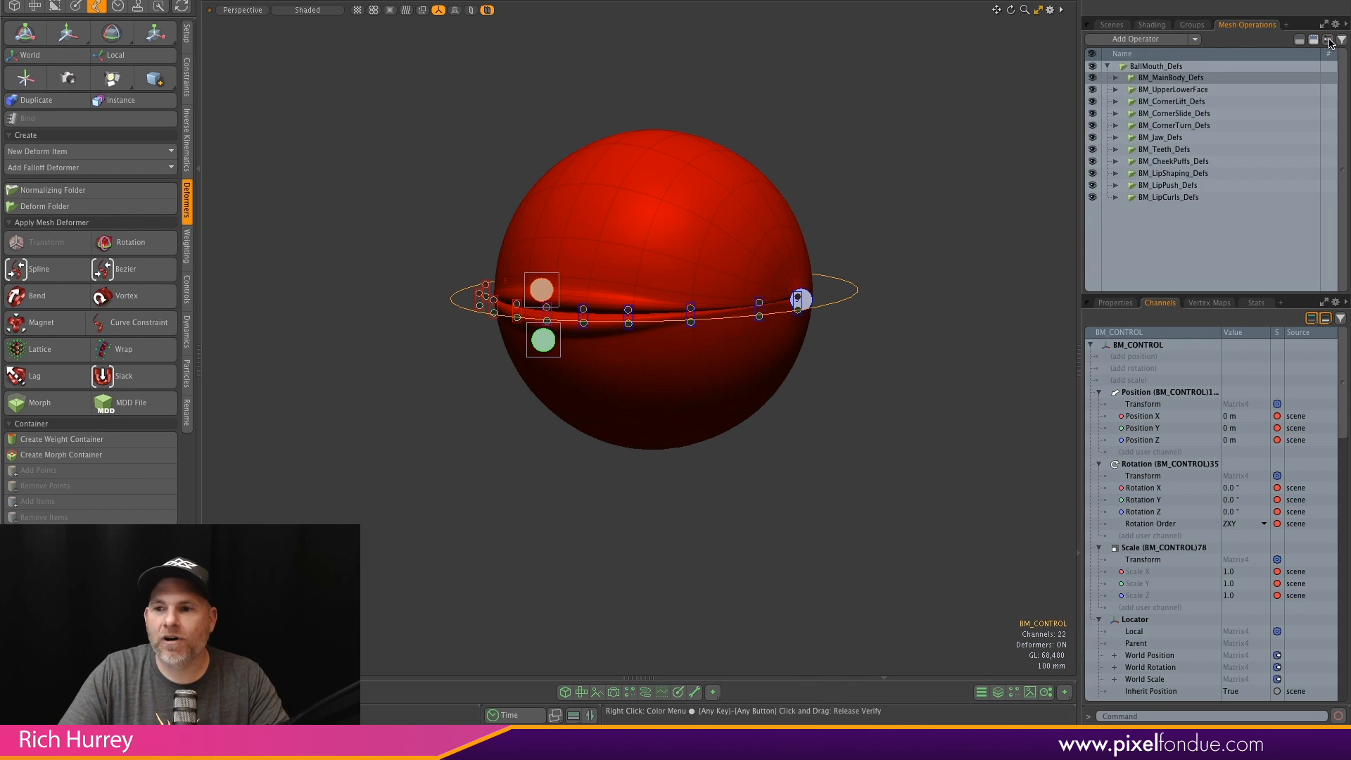
{"action": "left_click", "coordinate": [1170, 185]}
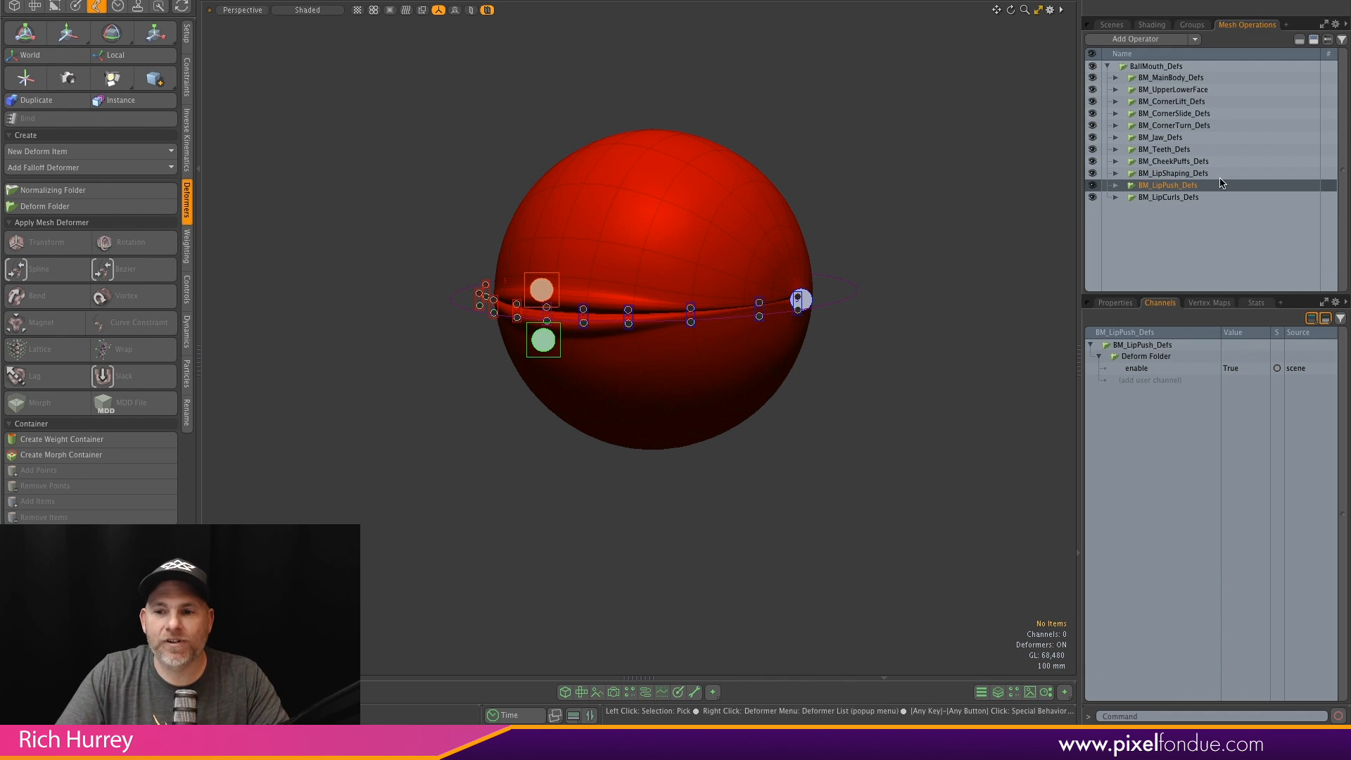
{"action": "left_click", "coordinate": [1179, 163]}
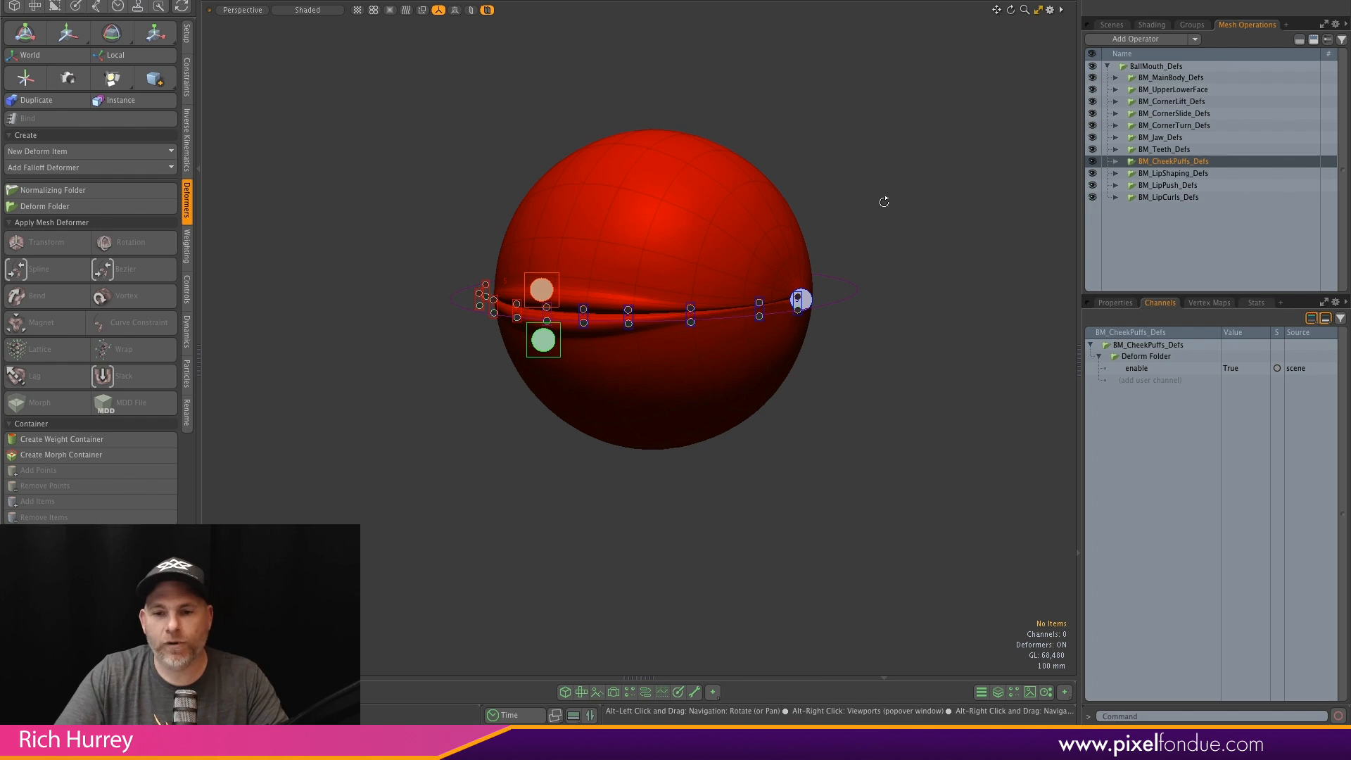
{"action": "left_click_drag", "start_coordinate": [884, 202], "coordinate": [871, 222], "text": "alt"}
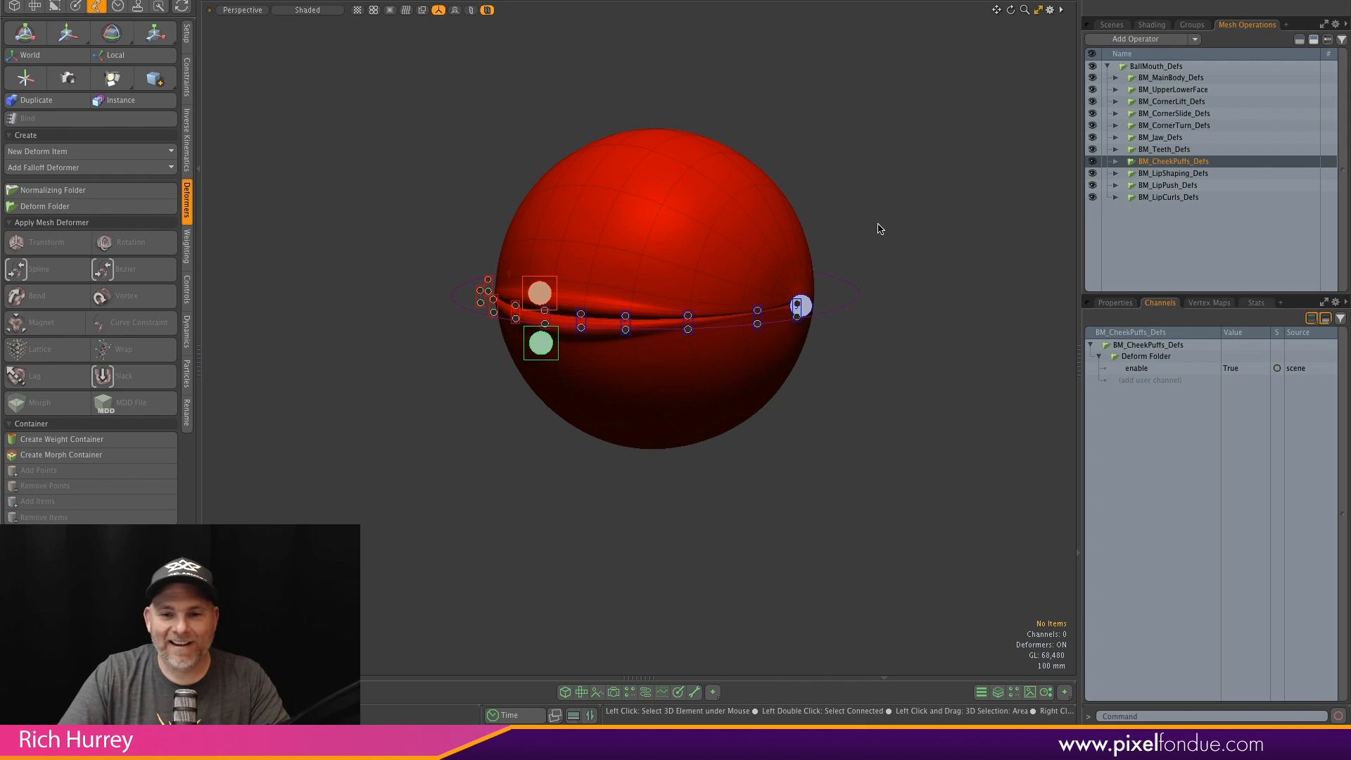
With the main control ring selected, set Mouth_Open to 26° and Lips_Lift to 8.4°
{"action": "left_click", "coordinate": [858, 298]}
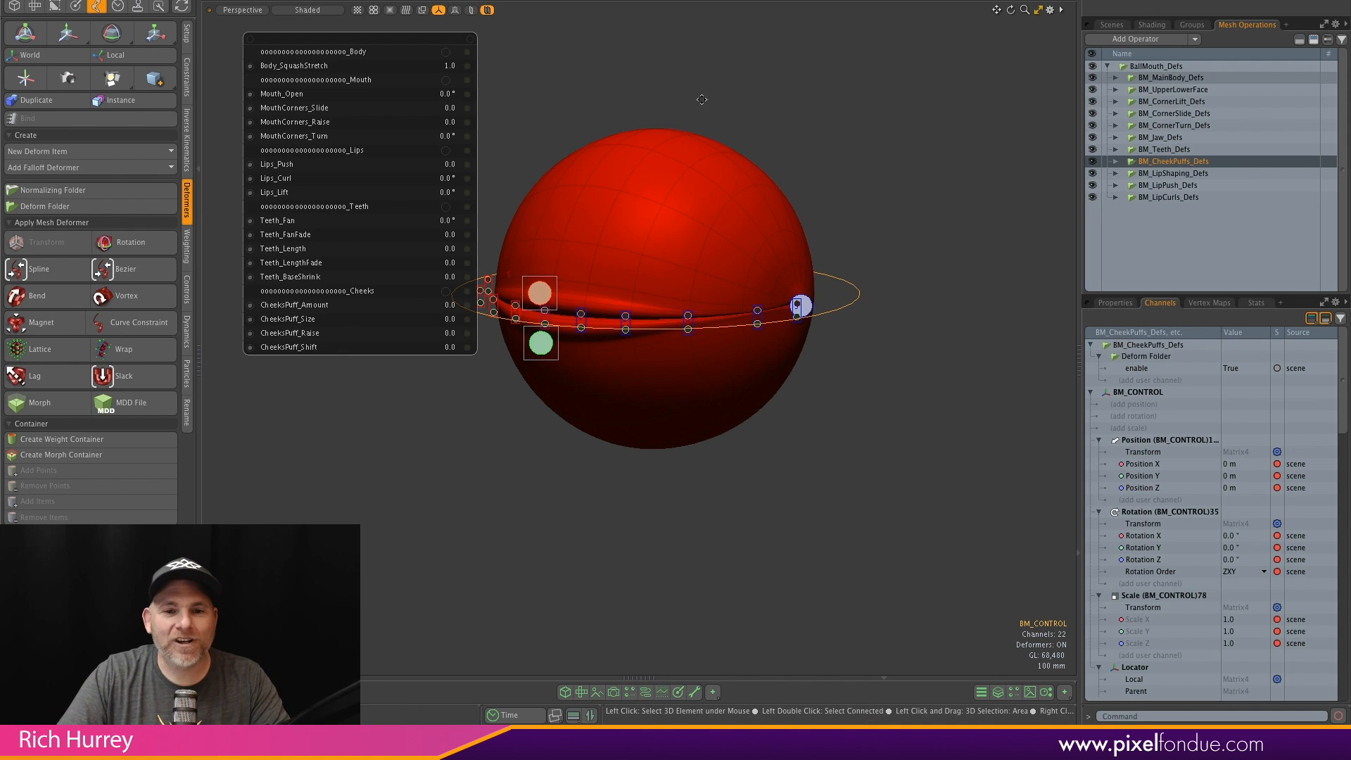
{"action": "left_click_drag", "start_coordinate": [786, 344], "coordinate": [916, 351], "text": "alt+shift"}
{"action": "left_click_drag", "start_coordinate": [786, 301], "coordinate": [708, 279], "text": "alt+shift"}
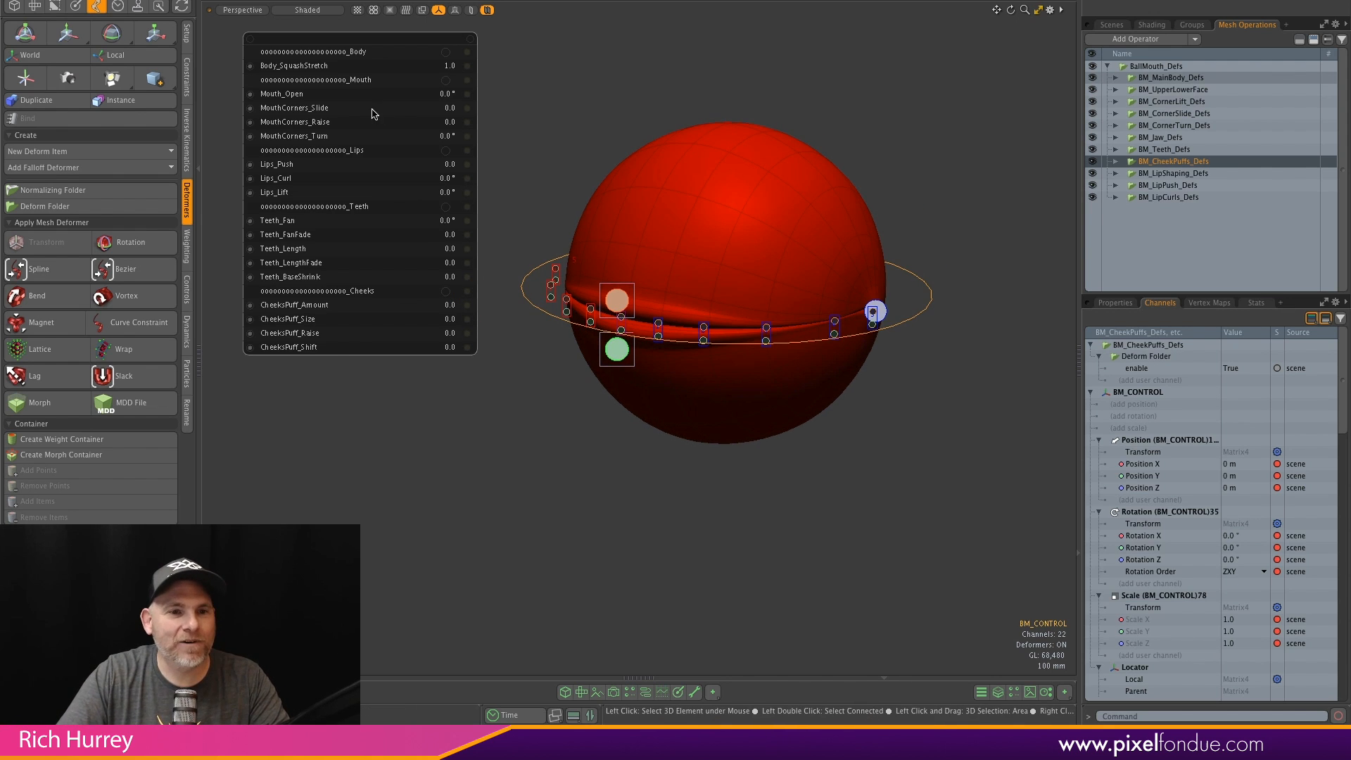
{"action": "left_click_drag", "start_coordinate": [282, 94], "coordinate": [331, 112]}
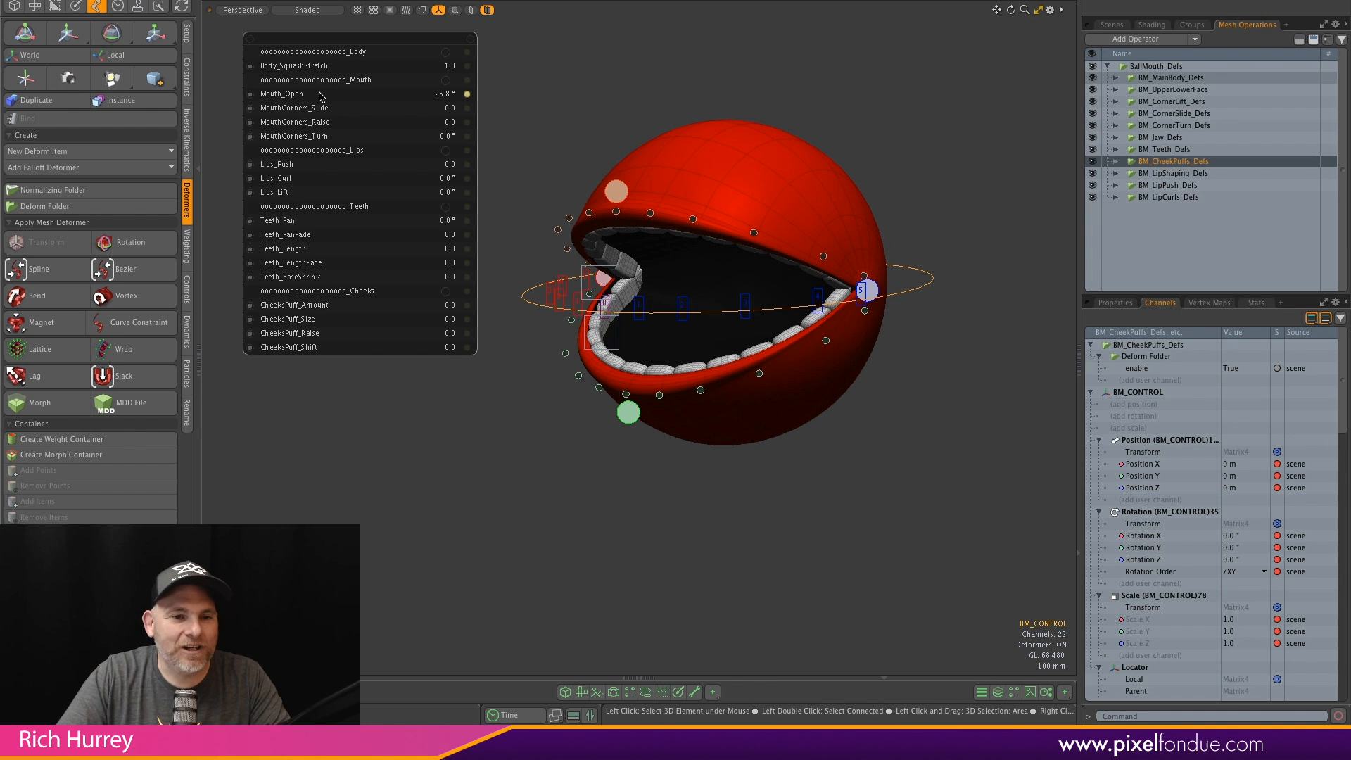
{"action": "mouse_move", "coordinate": [275, 192]}
{"action": "left_mouse_down"}
{"action": "mouse_move", "coordinate": [301, 192]}
{"action": "mouse_move", "coordinate": [289, 192]}
{"action": "left_mouse_up"}
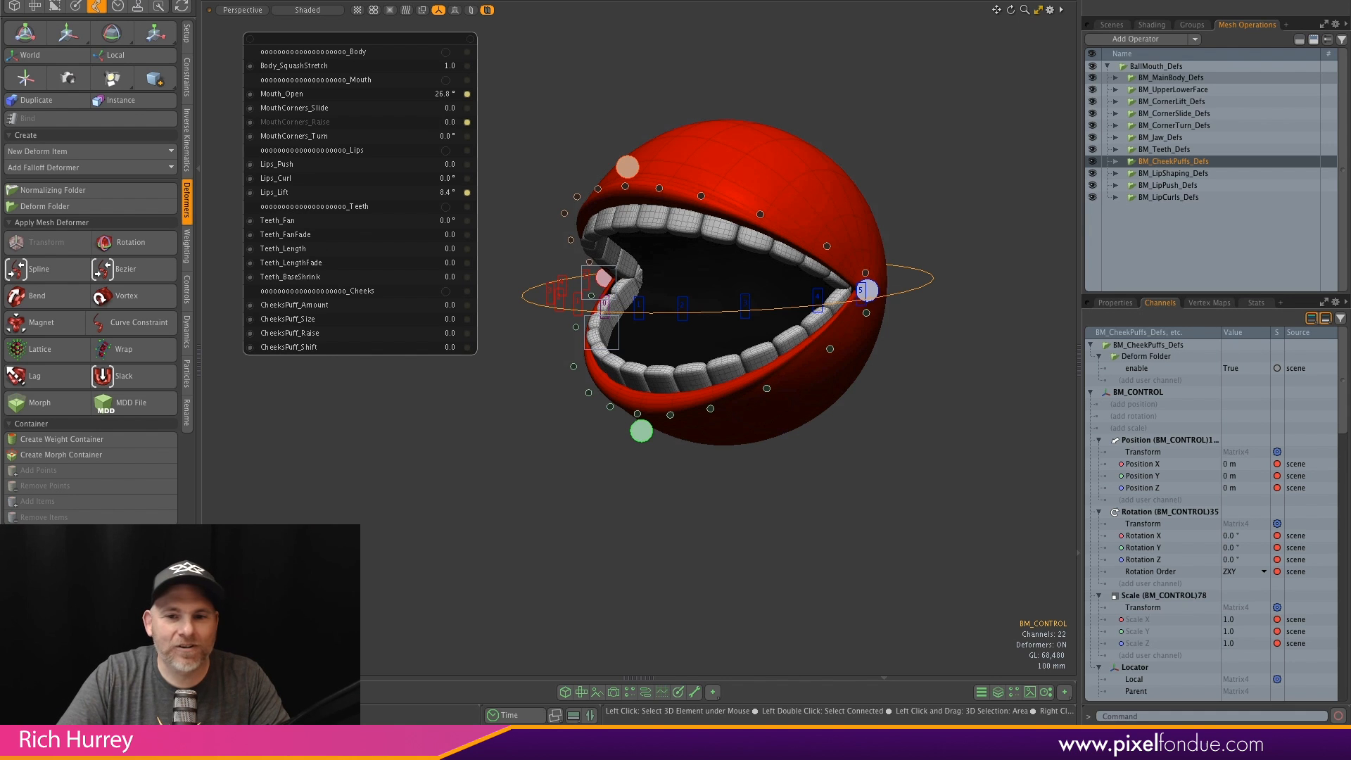
Shape the mouth corners with a slide of 0.235, a raise of 0.484 and a turn of 9.1°
{"action": "mouse_move", "coordinate": [294, 121]}
{"action": "left_mouse_down"}
{"action": "mouse_move", "coordinate": [327, 122]}
{"action": "mouse_move", "coordinate": [296, 126]}
{"action": "mouse_move", "coordinate": [338, 143]}
{"action": "mouse_move", "coordinate": [303, 109]}
{"action": "mouse_move", "coordinate": [317, 109]}
{"action": "mouse_move", "coordinate": [294, 136]}
{"action": "left_mouse_up"}
{"action": "left_click_drag", "start_coordinate": [746, 287], "coordinate": [807, 293], "text": "alt"}
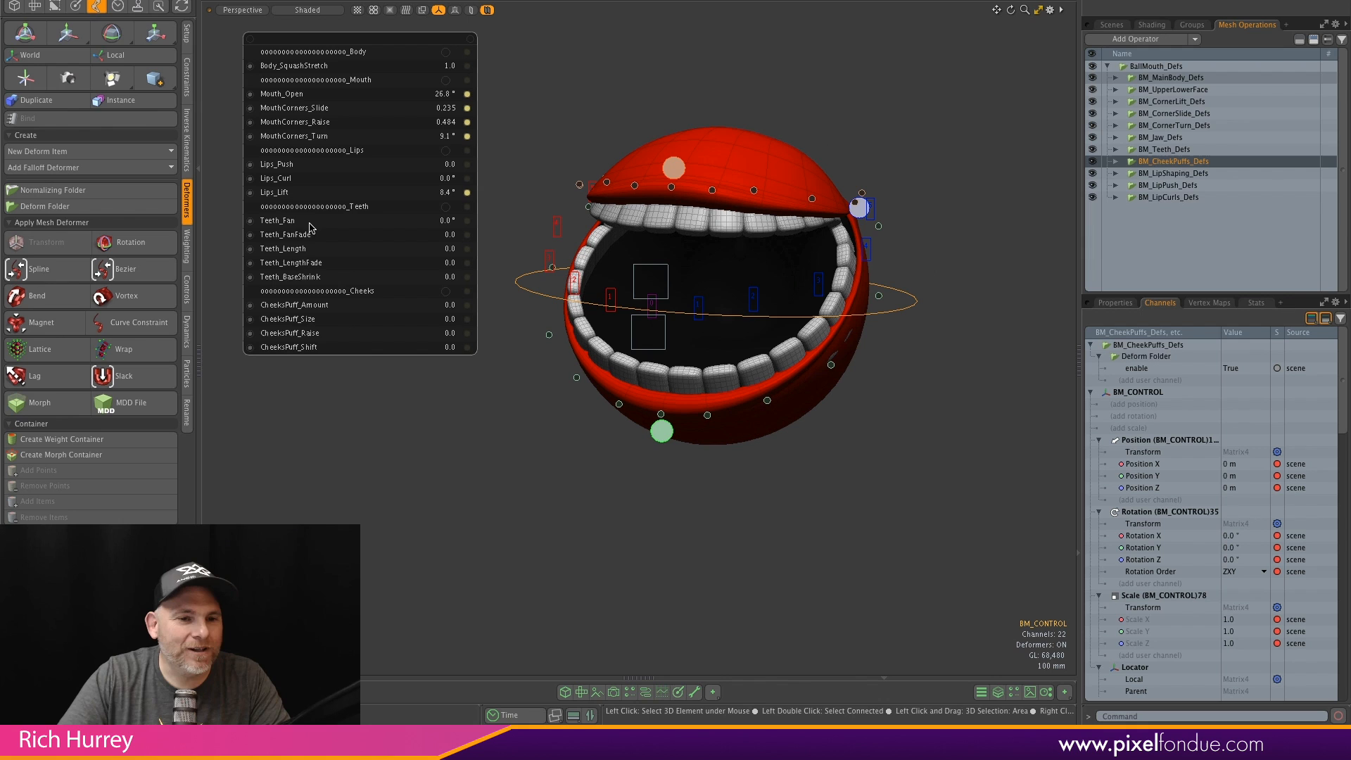
Adjust the teeth by setting Teeth_Fan to -31°, Teeth_Length to 0.351 and Teeth_LengthFade to 0.6
{"action": "left_click_drag", "start_coordinate": [289, 248], "coordinate": [304, 247]}
{"action": "scroll", "coordinate": [772, 393], "scroll_direction": "up", "scroll_amount": 2}
{"action": "left_click_drag", "start_coordinate": [772, 393], "coordinate": [706, 394], "text": "alt"}
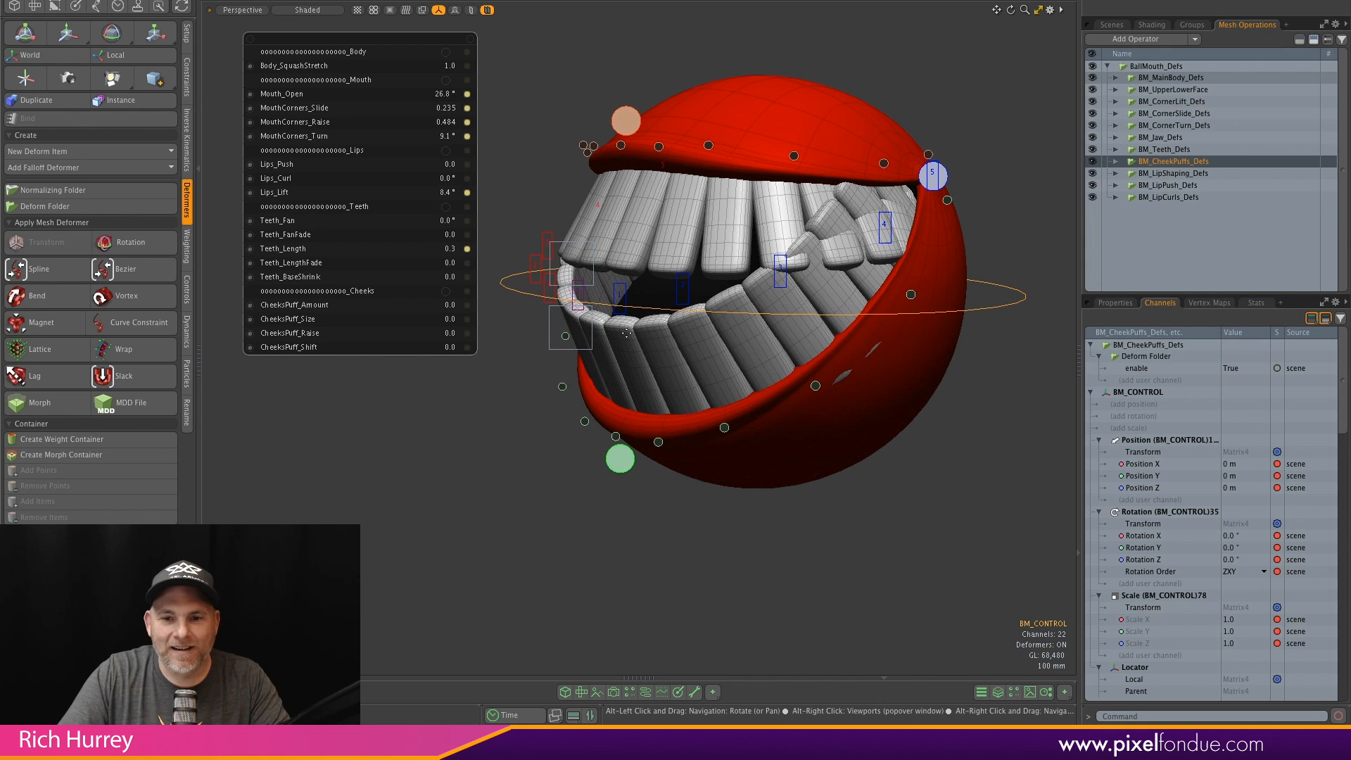
{"action": "left_click_drag", "start_coordinate": [278, 220], "coordinate": [256, 220]}
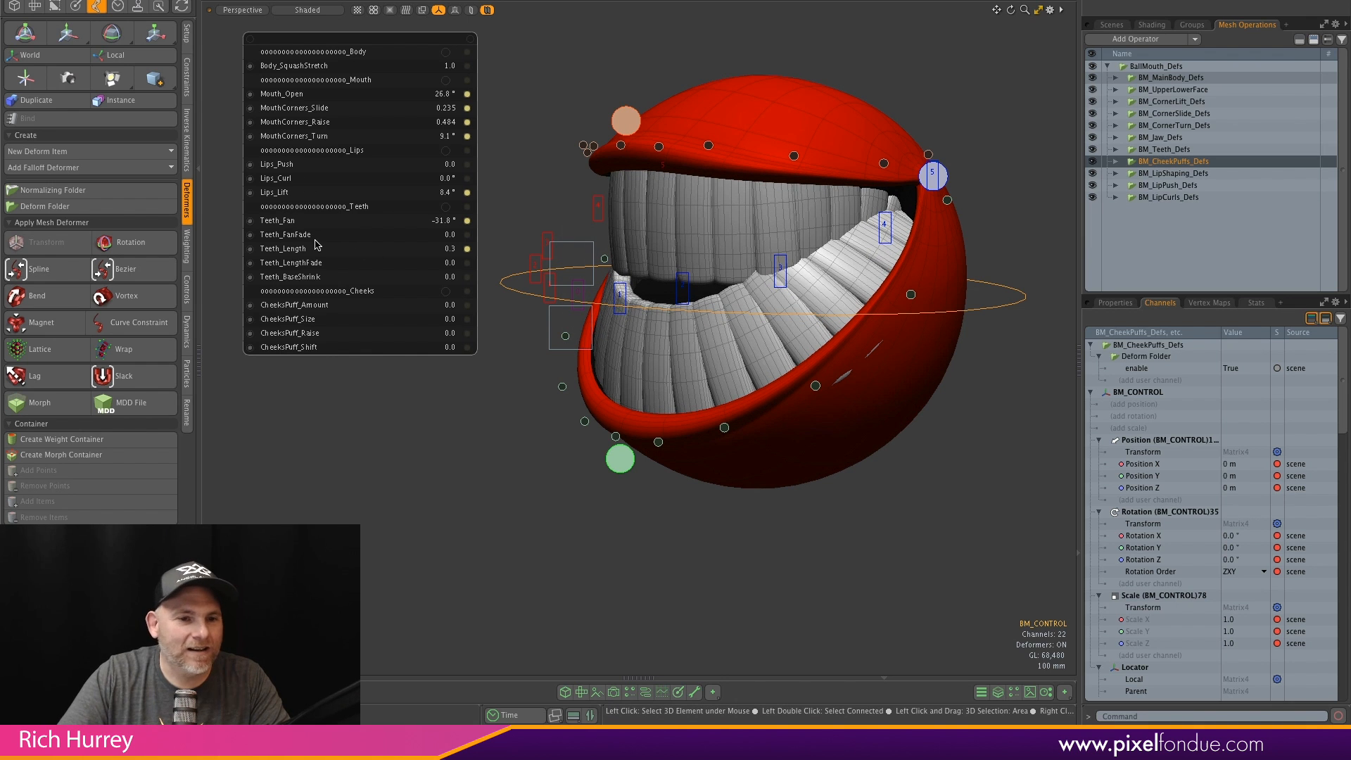
{"action": "left_click_drag", "start_coordinate": [283, 249], "coordinate": [290, 248]}
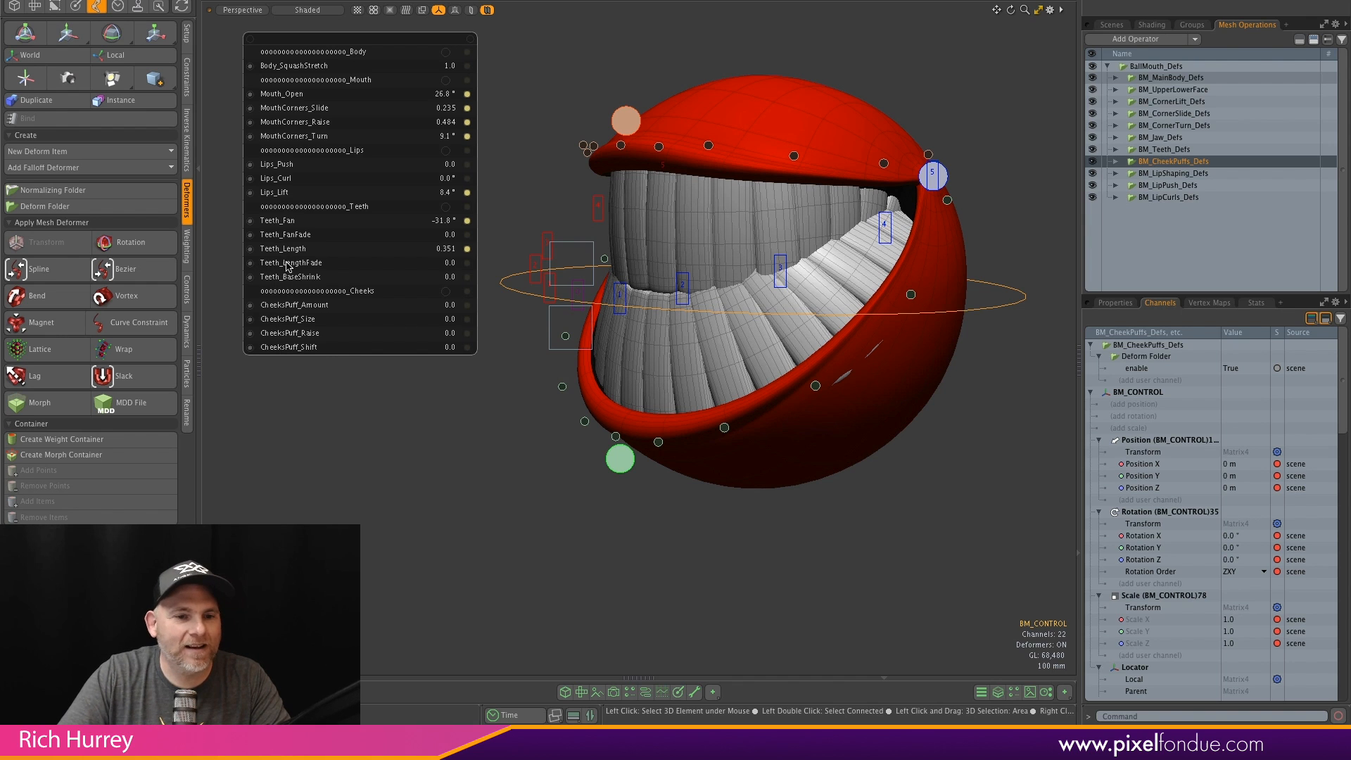
{"action": "left_click_drag", "start_coordinate": [295, 262], "coordinate": [337, 262]}
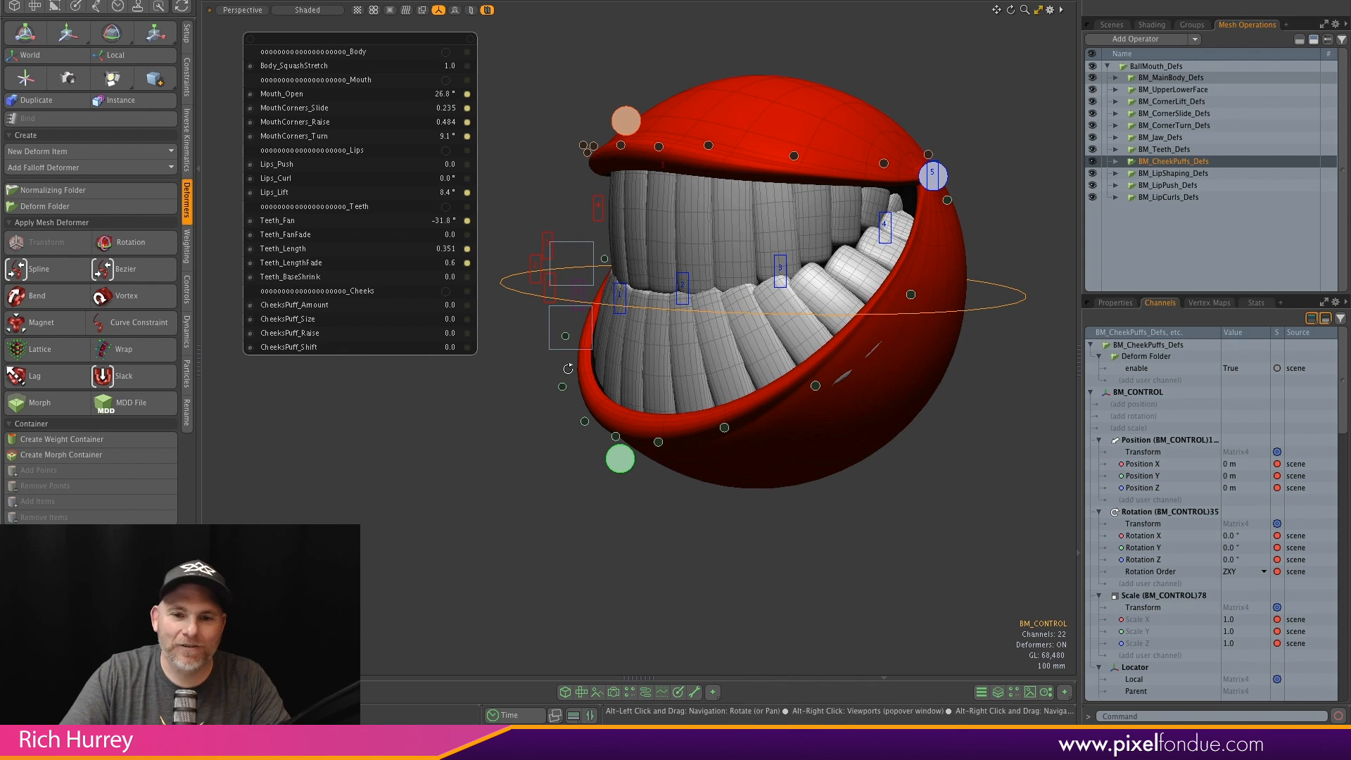
Examine the posed mouth, lips and teeth from the front and from both sides
{"action": "left_click_drag", "start_coordinate": [619, 331], "coordinate": [767, 302], "text": "alt"}
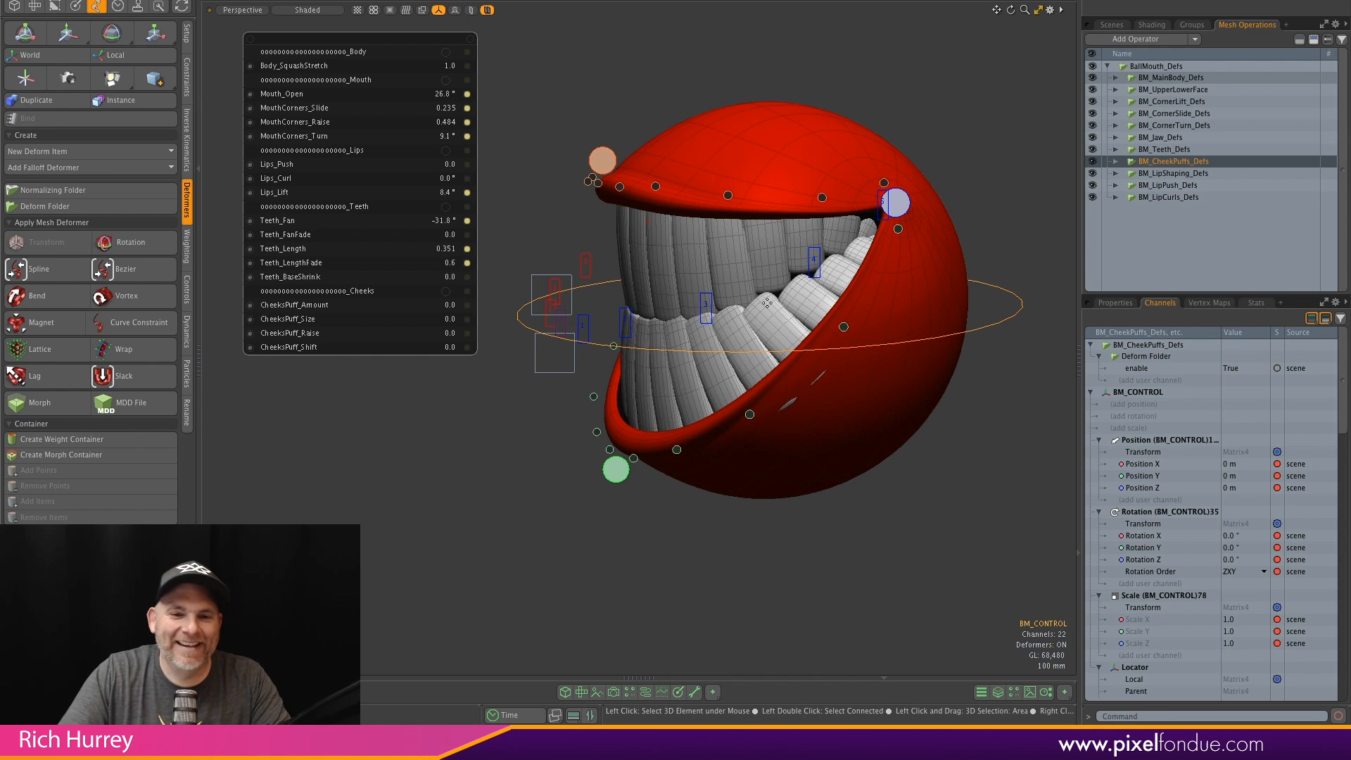
{"action": "key", "text": "space"}
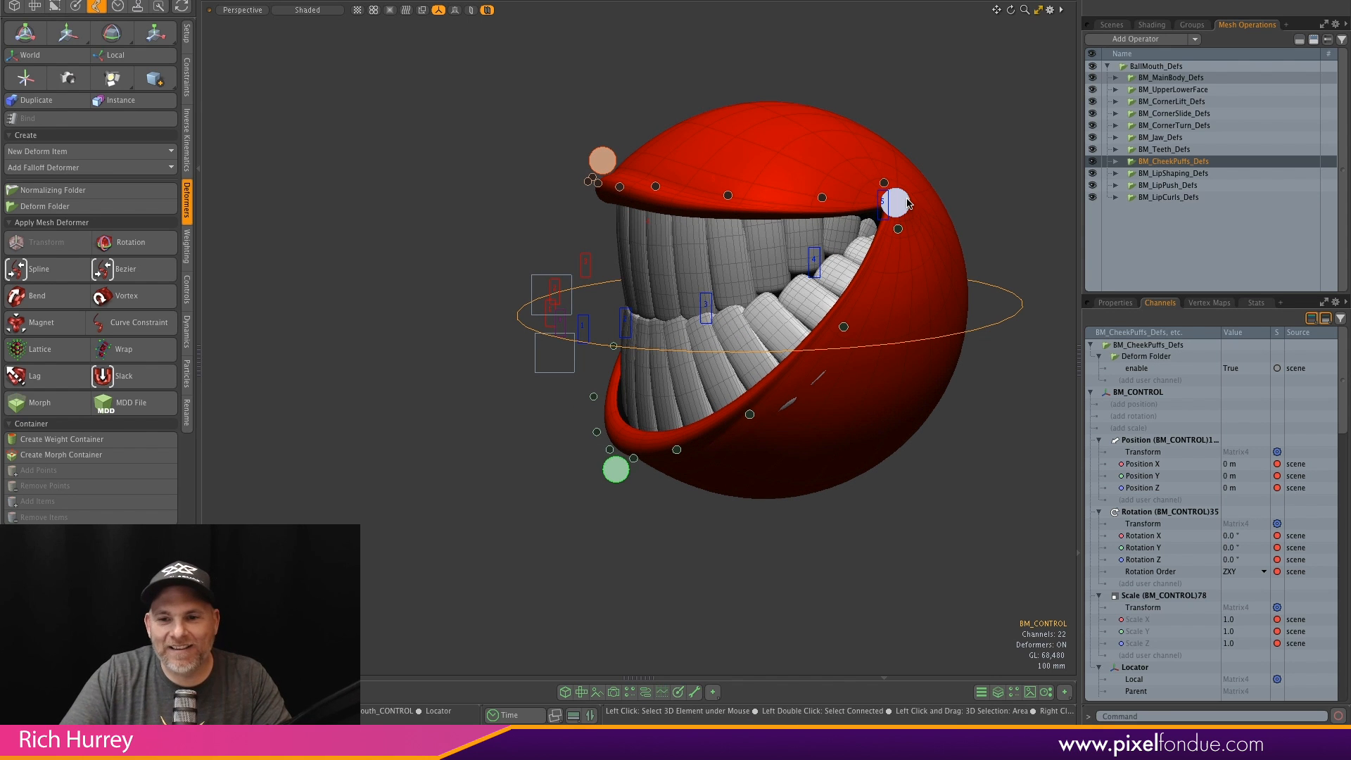
{"action": "left_click_drag", "start_coordinate": [496, 362], "coordinate": [566, 356], "text": "alt"}
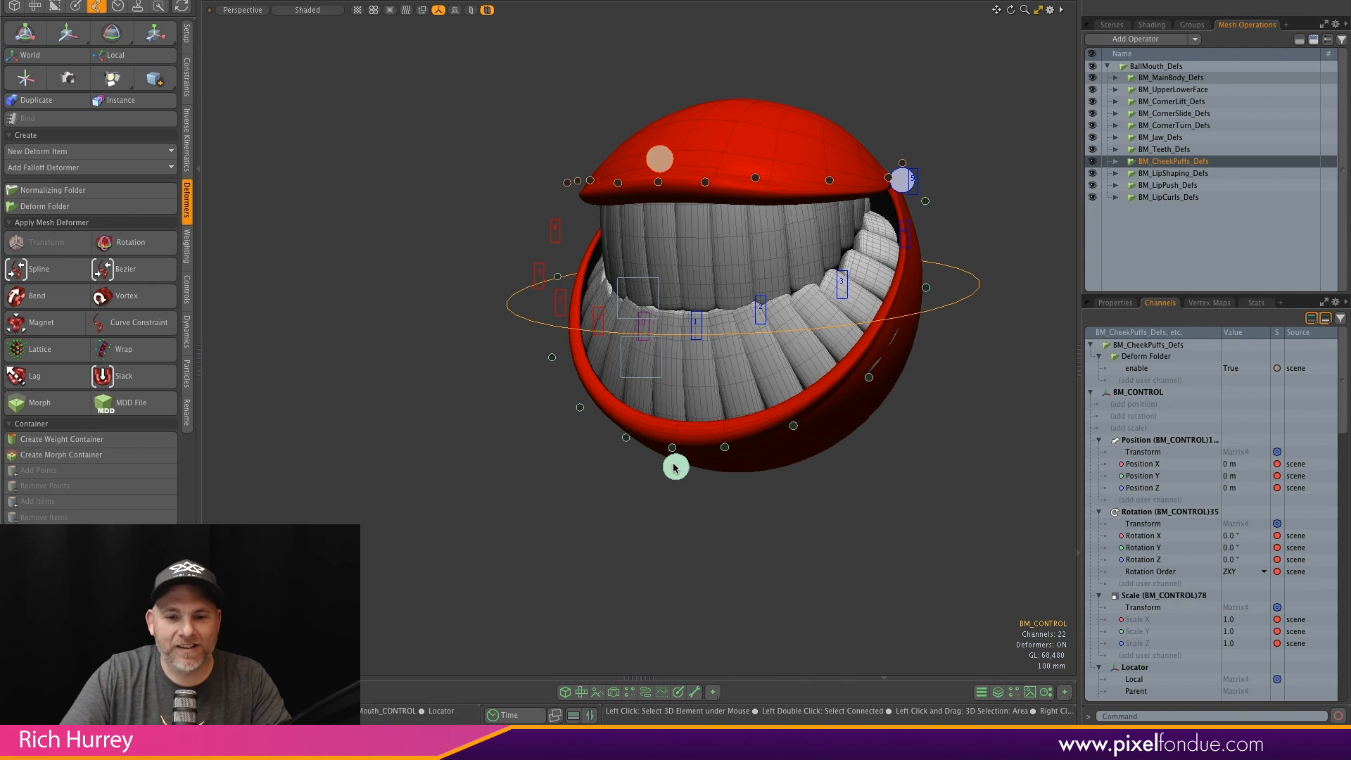
{"action": "left_click_drag", "start_coordinate": [676, 467], "coordinate": [737, 358], "text": "alt"}
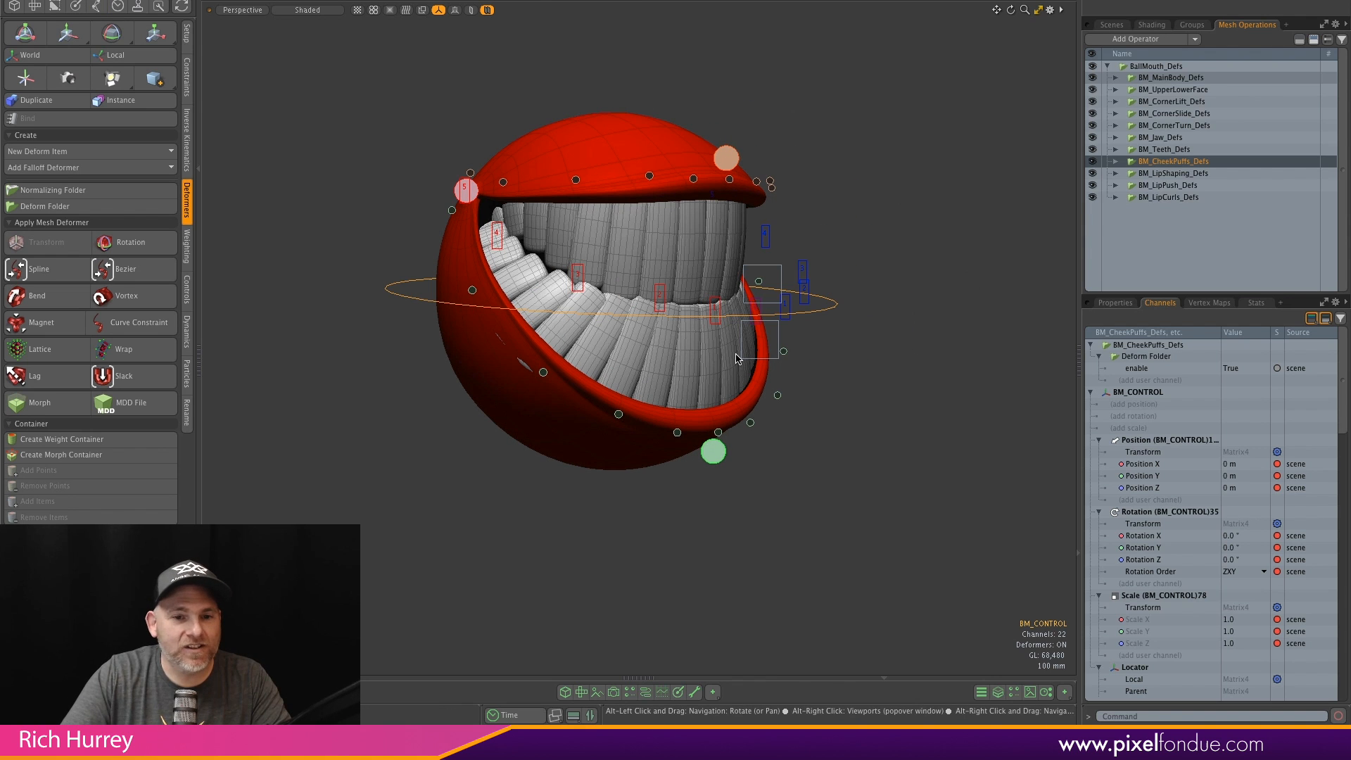
{"action": "left_click", "coordinate": [413, 304]}
{"action": "left_click", "coordinate": [421, 300]}
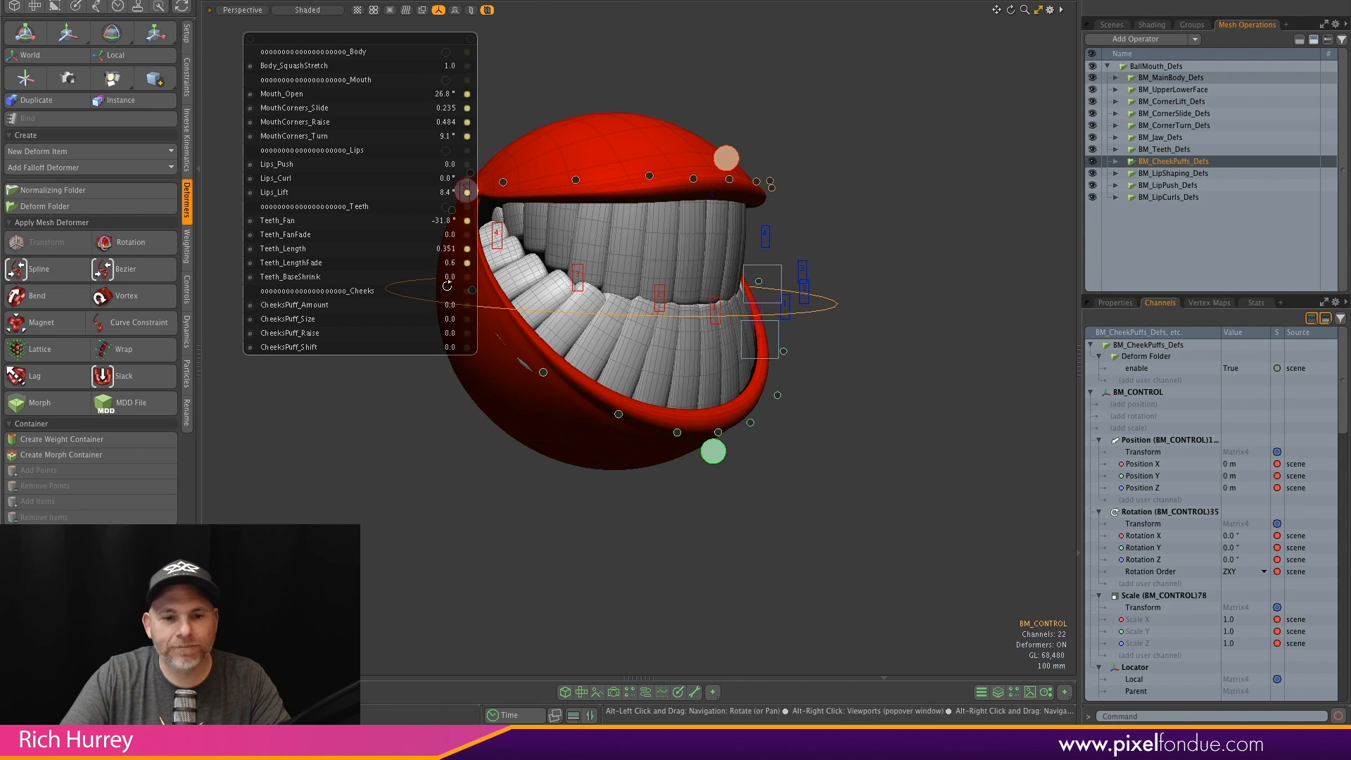
{"action": "left_click_drag", "start_coordinate": [844, 451], "coordinate": [679, 454], "text": "alt"}
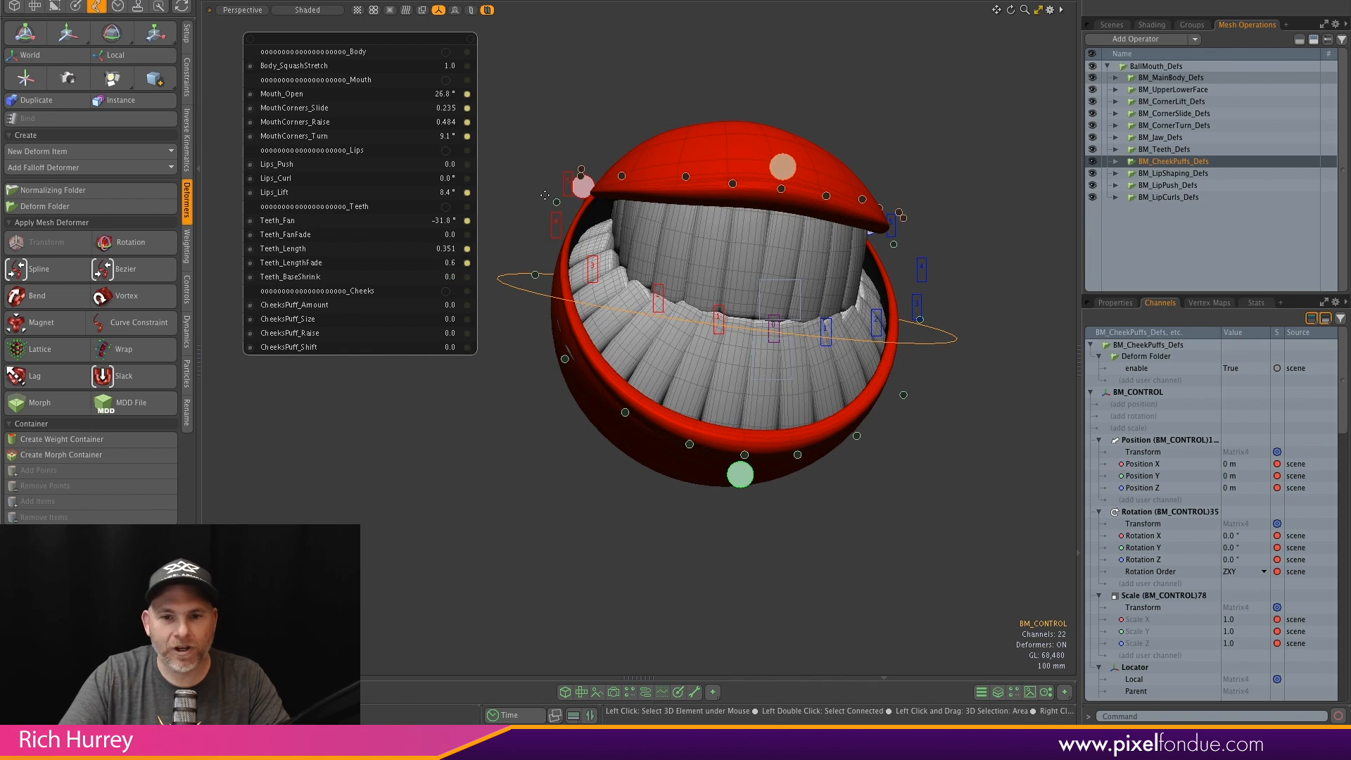
{"action": "left_click_drag", "start_coordinate": [833, 308], "coordinate": [726, 226], "text": "alt"}
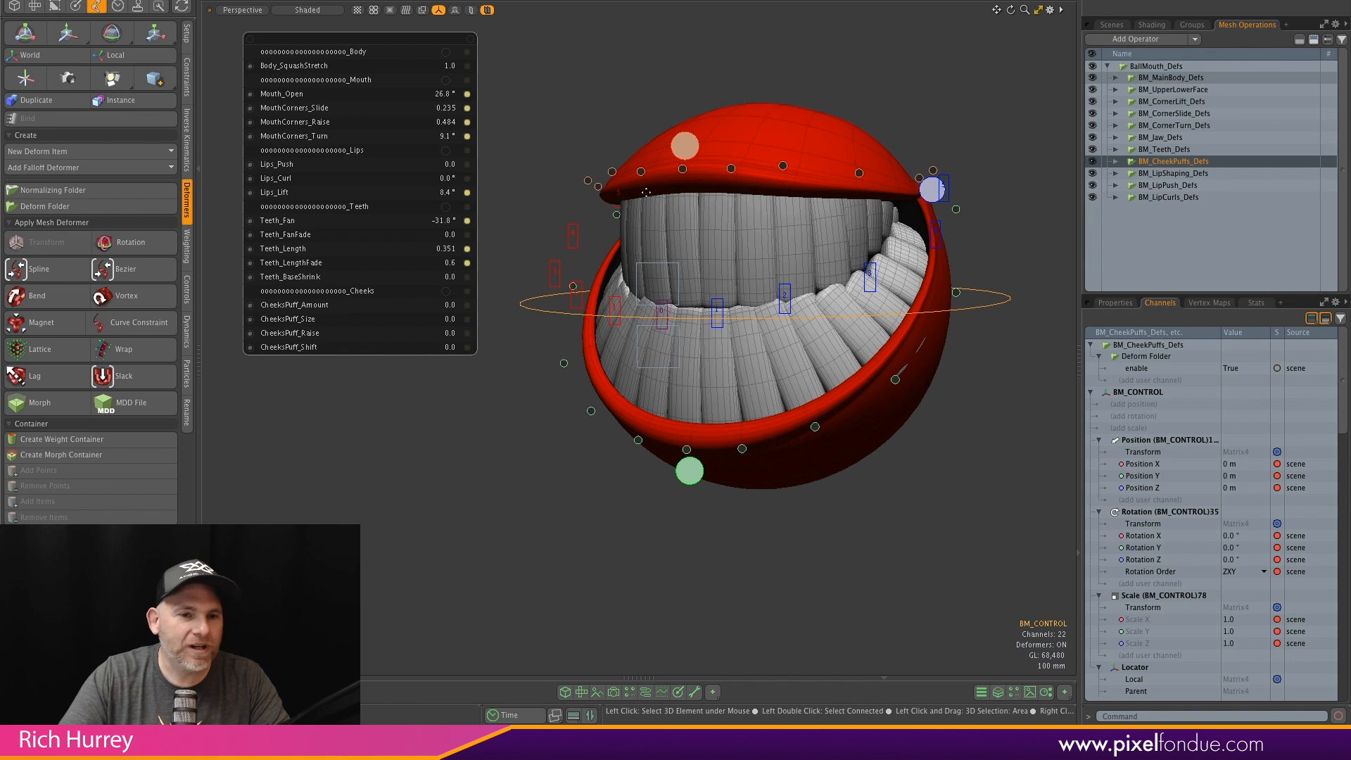
{"action": "key", "text": "space"}
{"action": "left_click", "coordinate": [938, 139]}
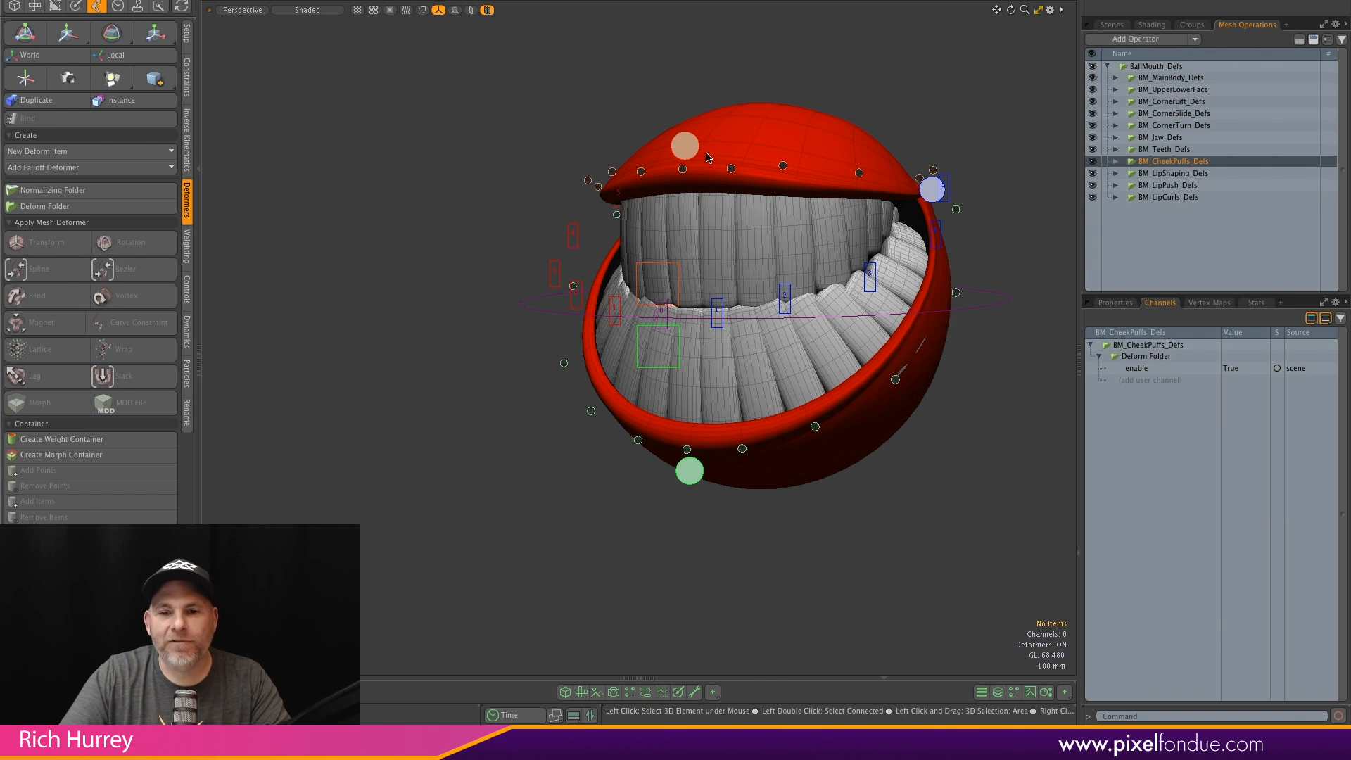
Try lowering the upper mouth to -7.8° with its round control above the upper lip, and undo the change
{"action": "left_click", "coordinate": [681, 142]}
{"action": "key", "text": "c"}
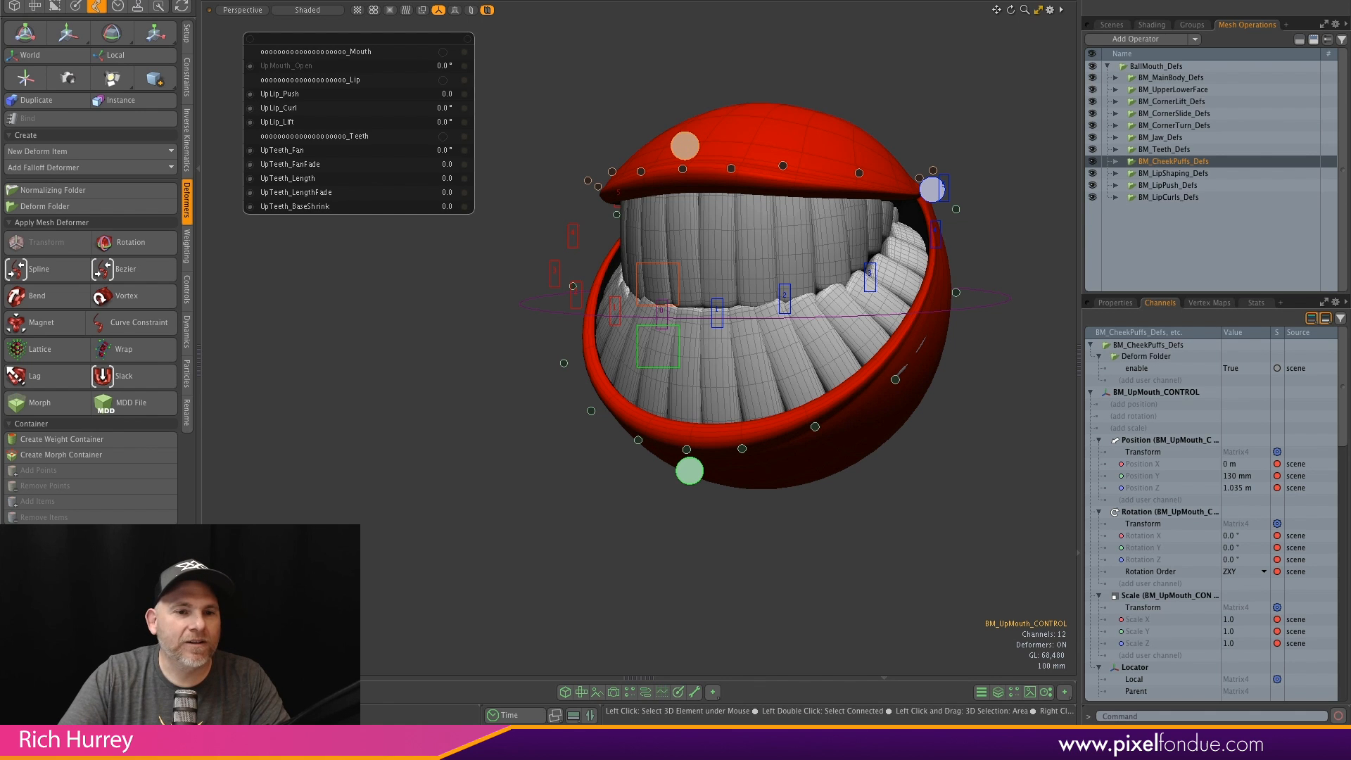
{"action": "left_click_drag", "start_coordinate": [685, 146], "coordinate": [676, 172]}
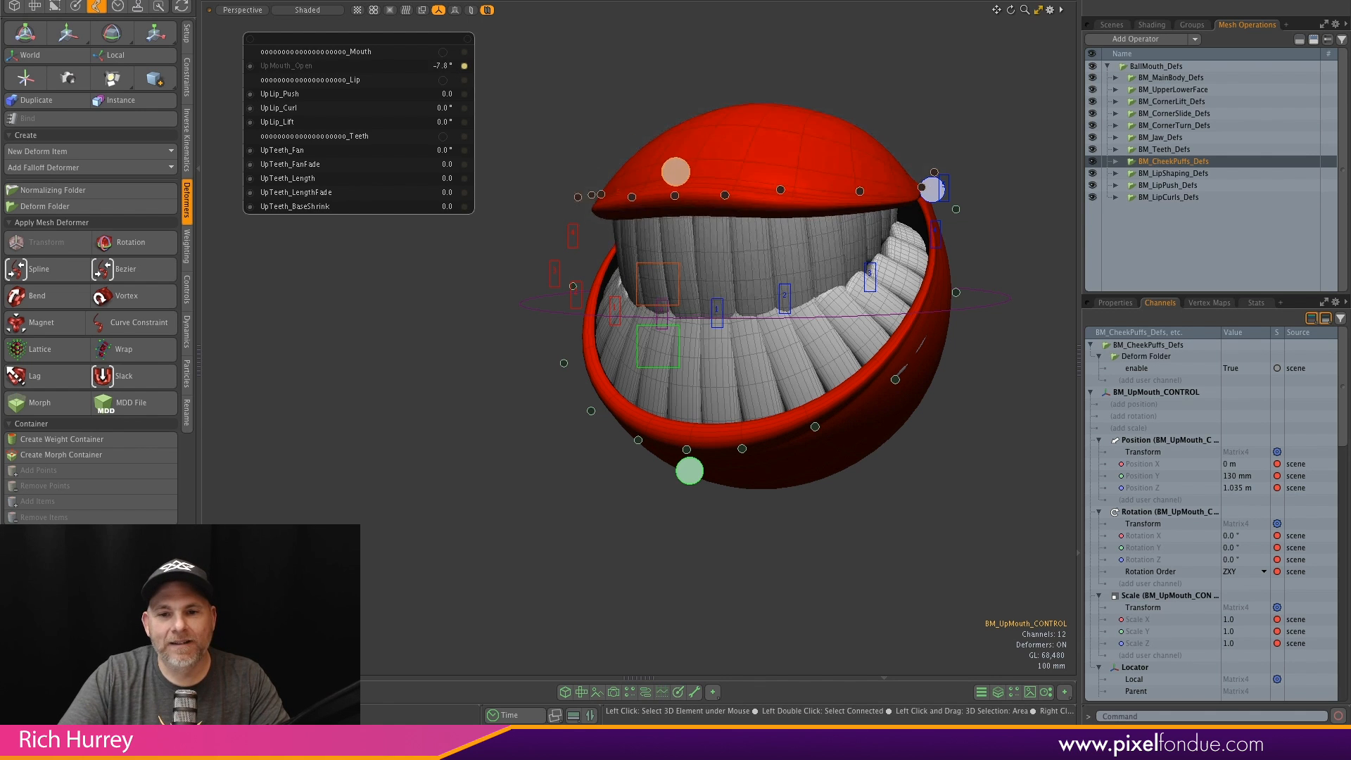
{"action": "left_click_drag", "start_coordinate": [275, 67], "coordinate": [294, 96]}
{"action": "key", "text": "ctrl+z"}
{"action": "key", "text": "ctrl+z"}
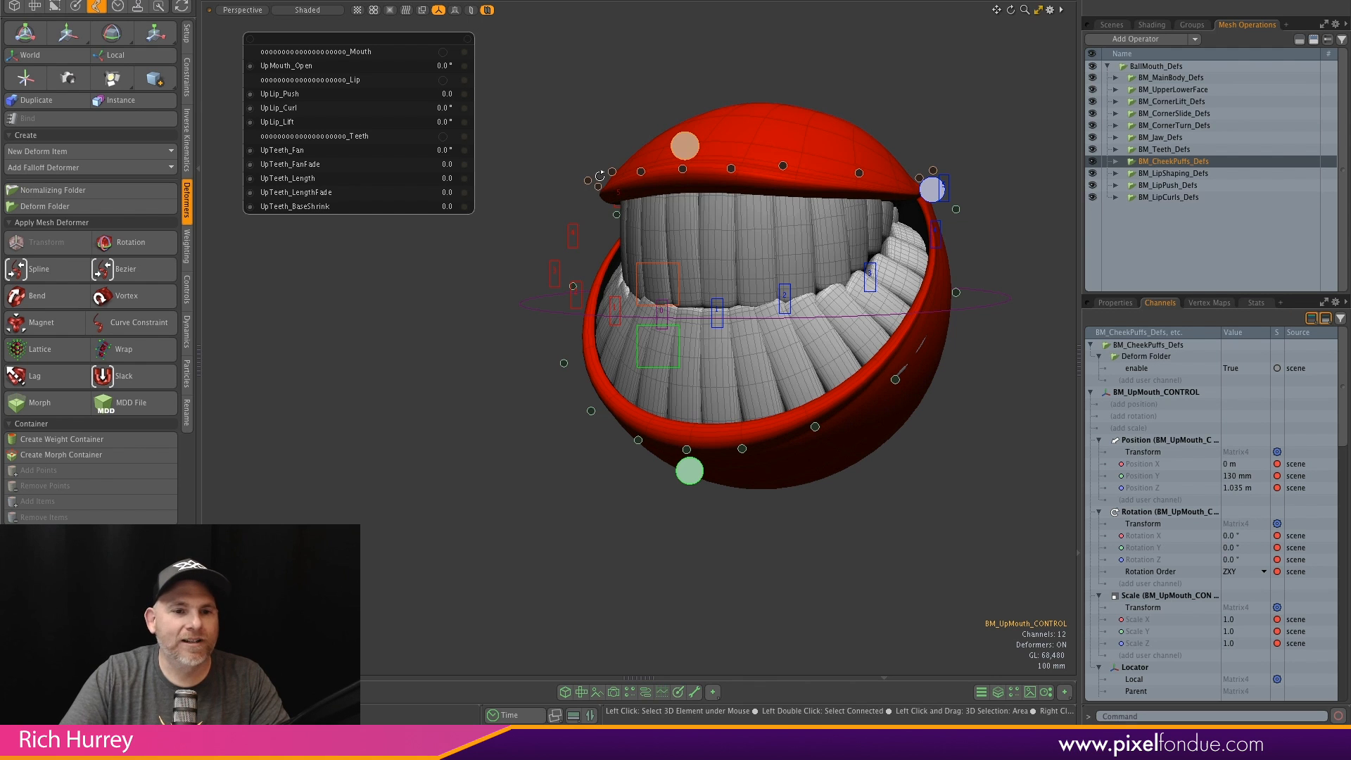
Try curling the upper lip to 17.7° with UpLip_Curl, and undo the change
{"action": "left_click_drag", "start_coordinate": [597, 171], "coordinate": [495, 226], "text": "alt"}
{"action": "left_click", "coordinate": [1135, 620]}
{"action": "left_click_drag", "start_coordinate": [971, 537], "coordinate": [848, 489], "text": "alt"}
{"action": "key", "text": "space"}
{"action": "left_click", "coordinate": [608, 145]}
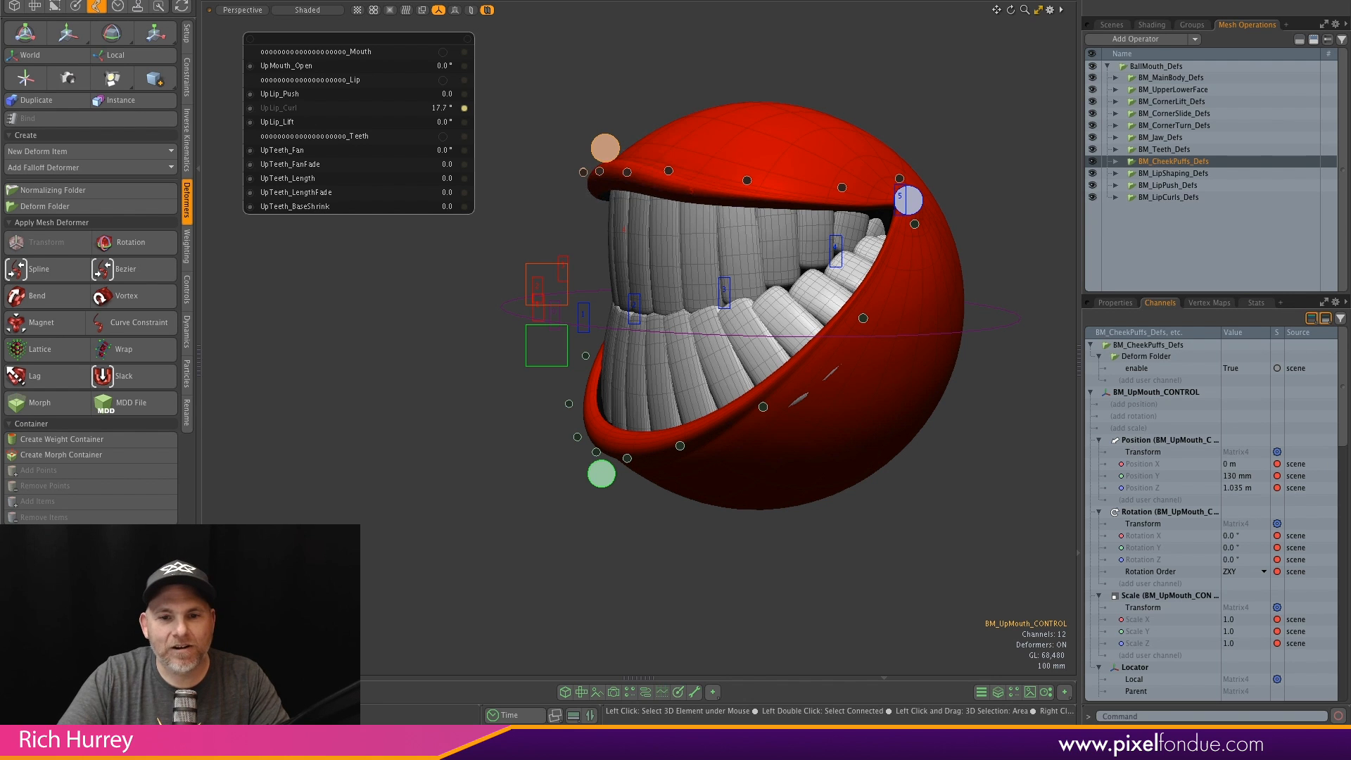
{"action": "left_click_drag", "start_coordinate": [286, 113], "coordinate": [286, 112]}
{"action": "key", "text": "ctrl+z"}
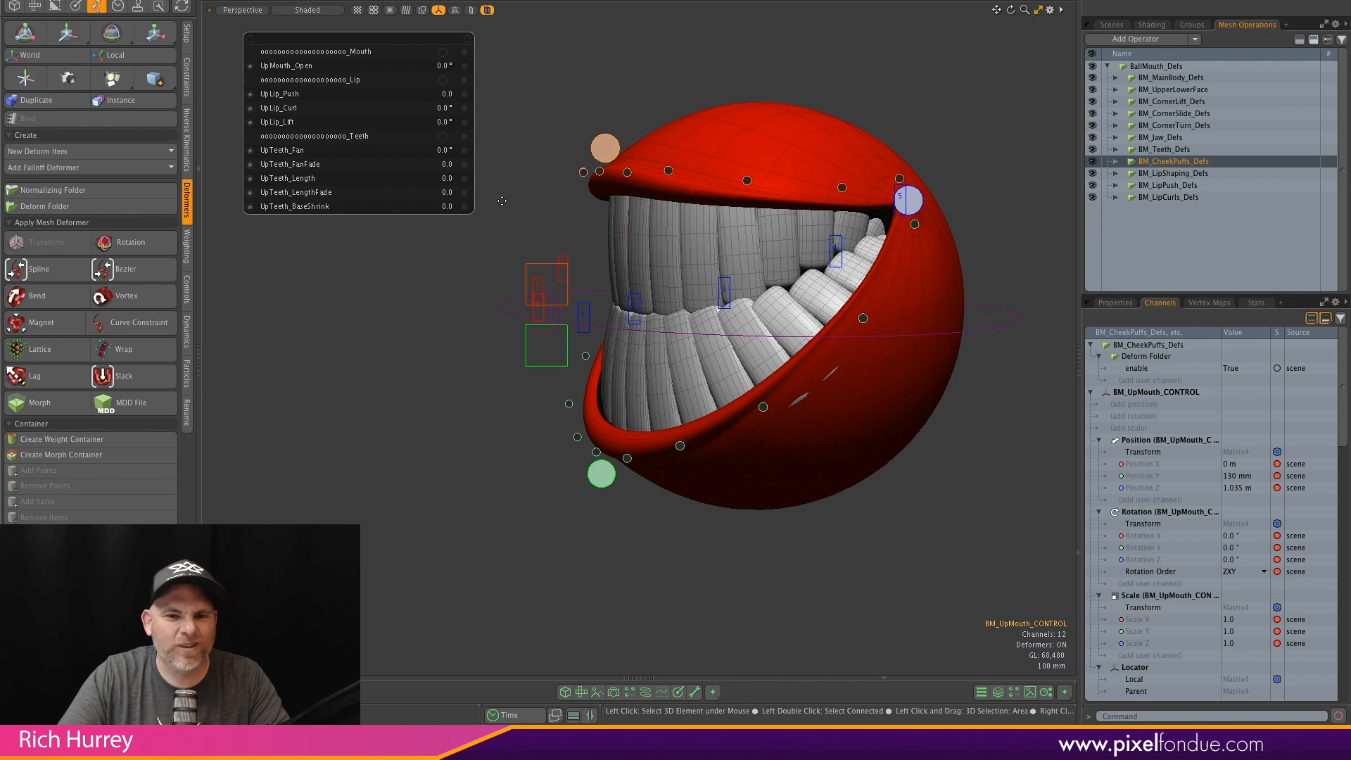
Try moving the whole ball with the main control ring, and undo the move
{"action": "left_click_drag", "start_coordinate": [502, 201], "coordinate": [796, 281], "text": "alt"}
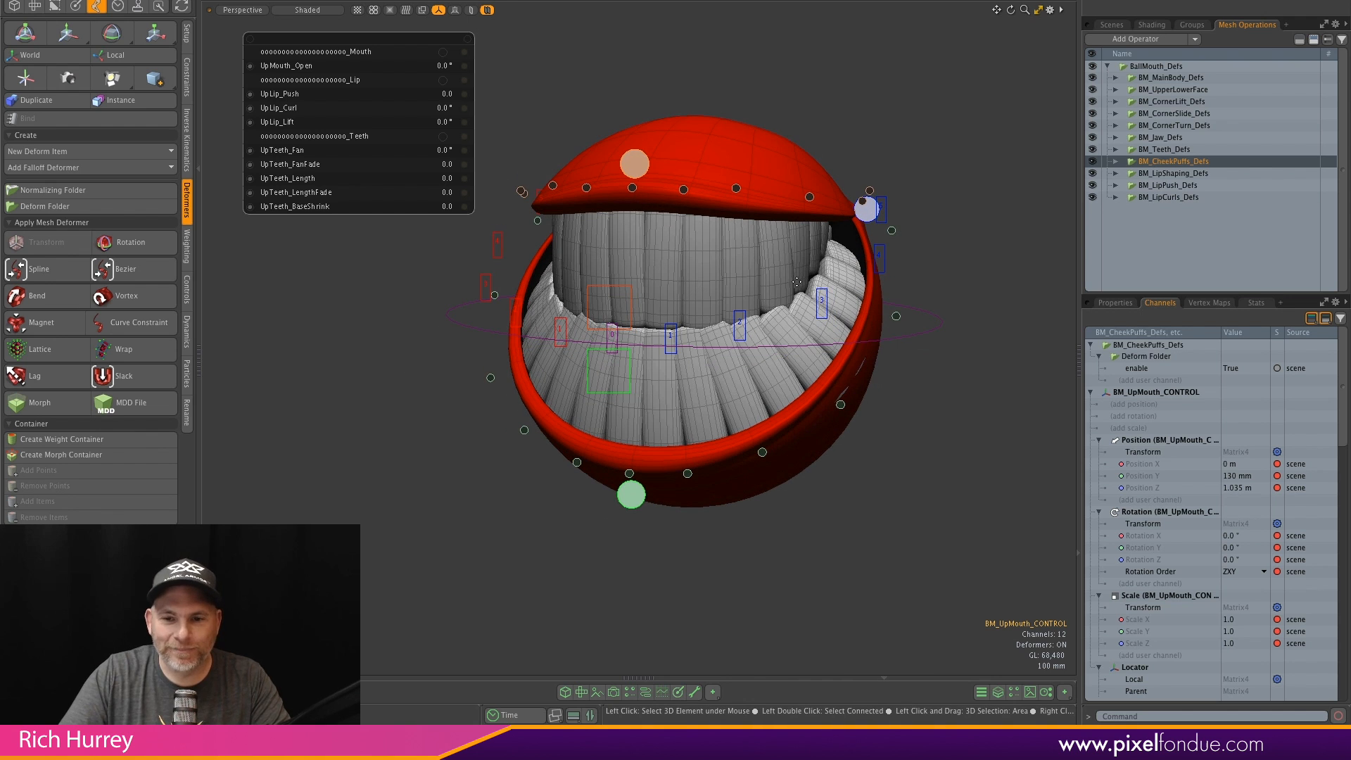
{"action": "left_click", "coordinate": [622, 294]}
{"action": "key", "text": "w"}
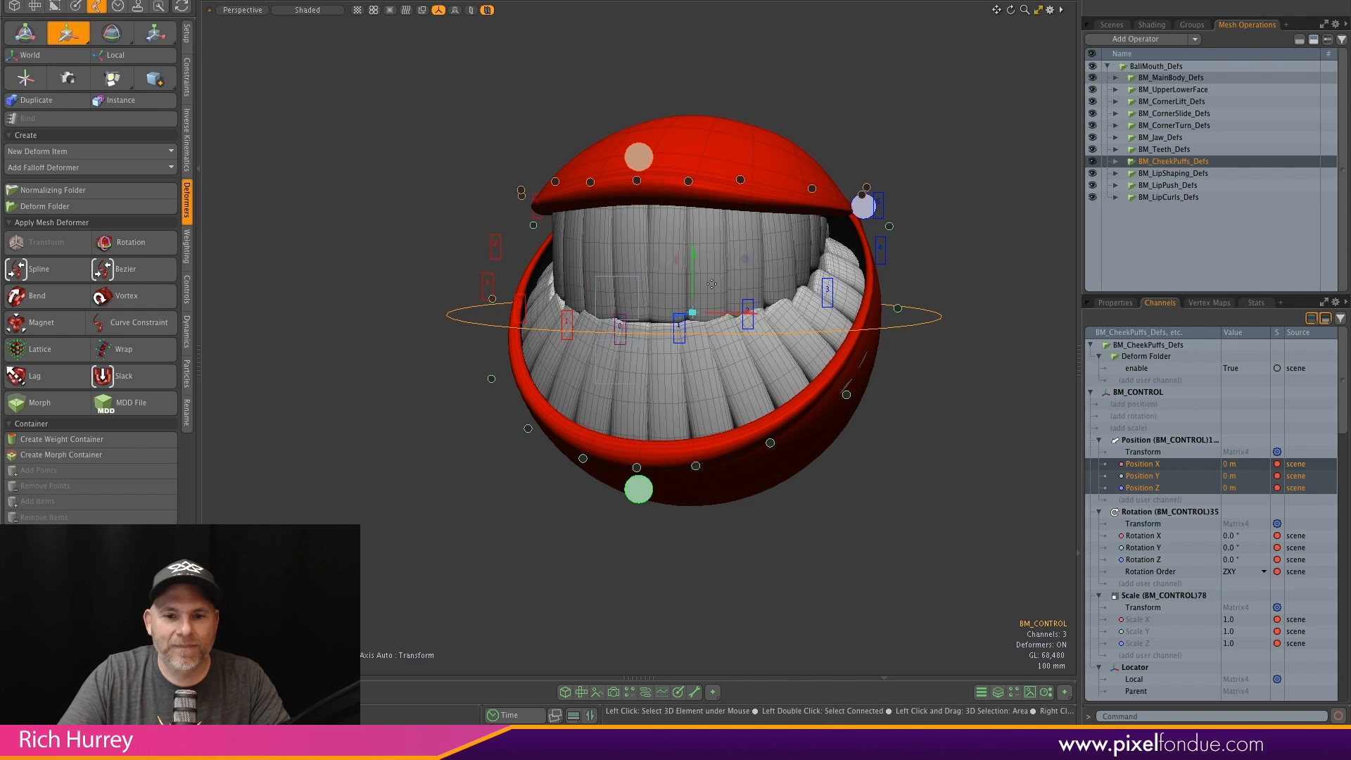
{"action": "left_click_drag", "start_coordinate": [745, 259], "coordinate": [655, 170]}
{"action": "key", "text": "ctrl+z"}
Try moving the square upper-face control to 85 mm in X and 220 mm in Y, and undo the move
{"action": "key", "text": "space"}
{"action": "left_click", "coordinate": [540, 325]}
{"action": "key", "text": "w"}
{"action": "key", "text": "KP_3"}
{"action": "left_click_drag", "start_coordinate": [301, 176], "coordinate": [458, 139], "text": "alt+shift"}
{"action": "key", "text": "ctrl+z"}
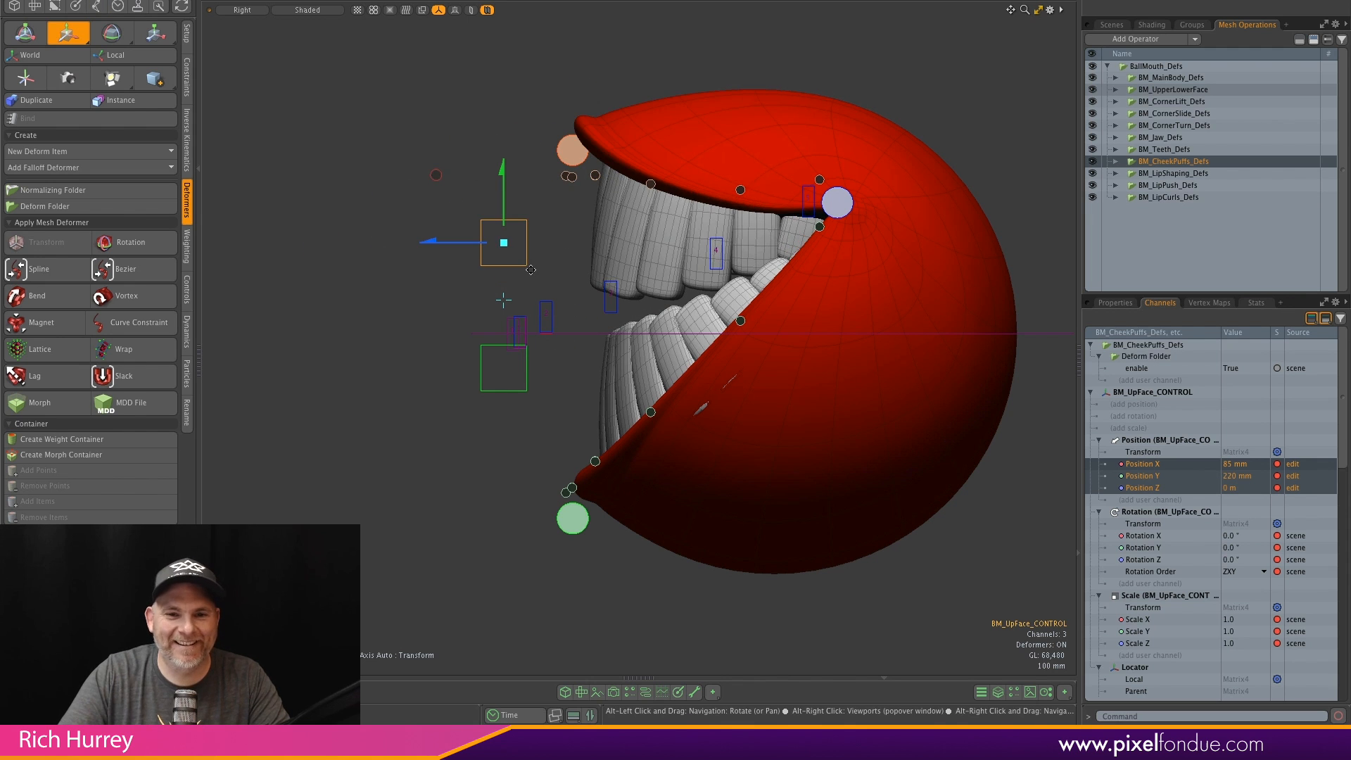
{"action": "left_click_drag", "start_coordinate": [283, 281], "coordinate": [721, 344], "text": "alt"}
{"action": "key", "text": "ctrl+z"}
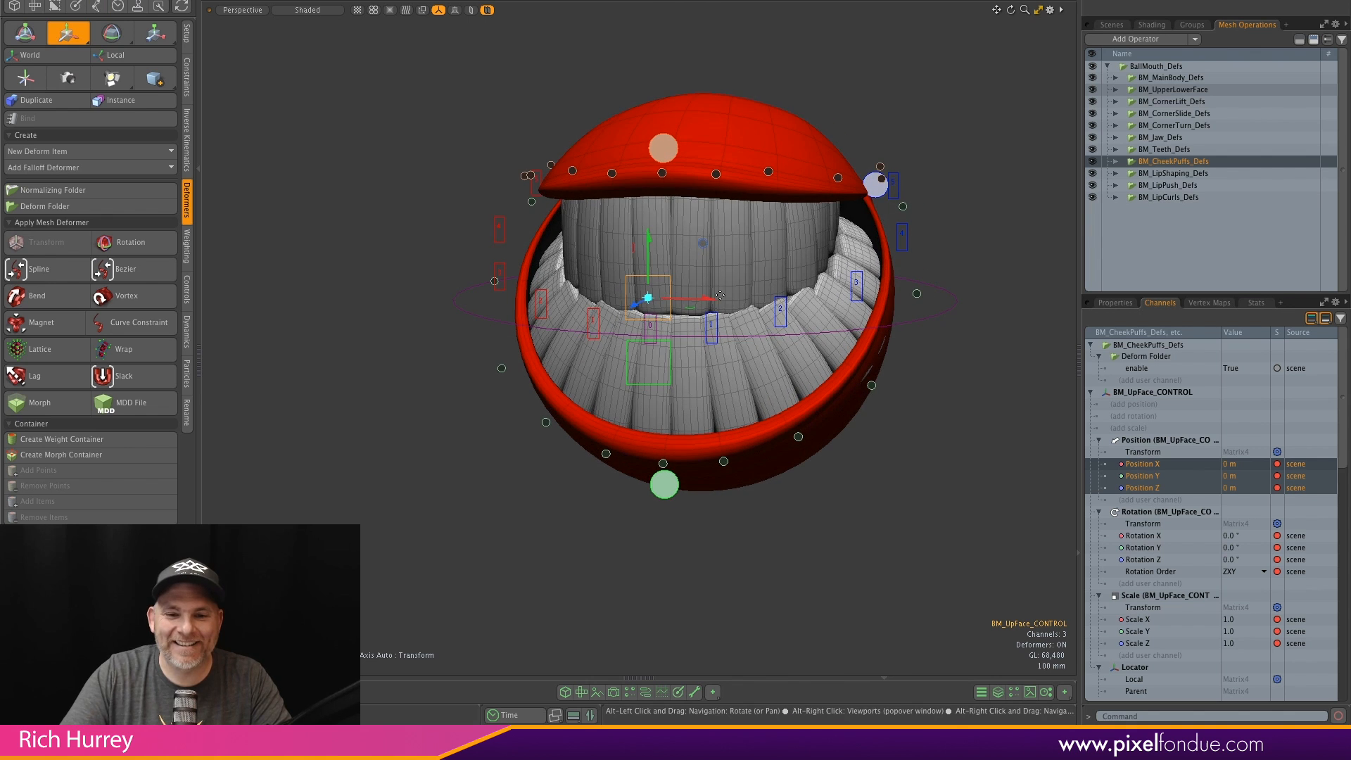
{"action": "key", "text": "space"}
{"action": "left_click_drag", "start_coordinate": [768, 441], "coordinate": [743, 448], "text": "alt"}
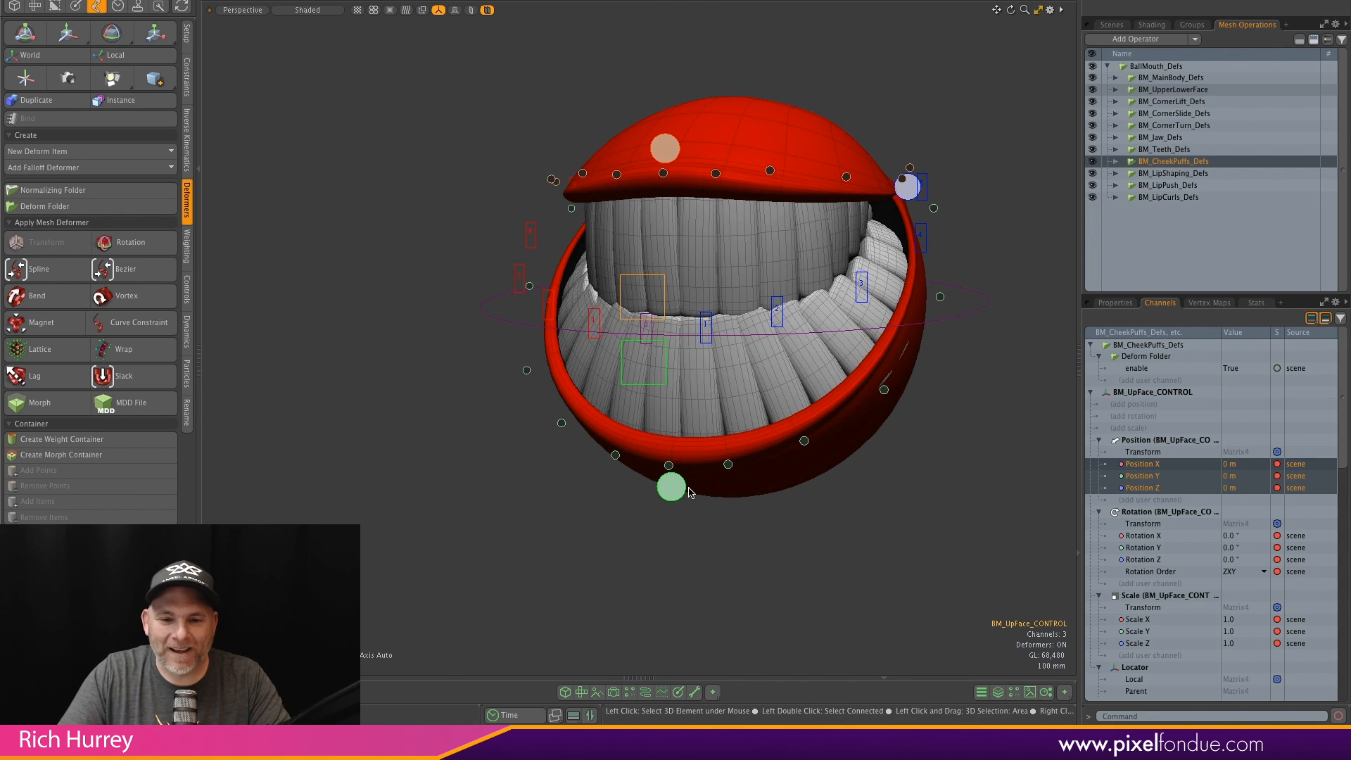
Try moving the square lower-face control to -280 mm in X and -290 mm in Y
{"action": "left_click_drag", "start_coordinate": [702, 488], "coordinate": [637, 475], "text": "alt"}
{"action": "left_click", "coordinate": [648, 384]}
{"action": "left_click_drag", "start_coordinate": [648, 384], "coordinate": [691, 352], "text": "alt"}
{"action": "key", "text": "w"}
{"action": "left_click_drag", "start_coordinate": [645, 295], "coordinate": [631, 378]}
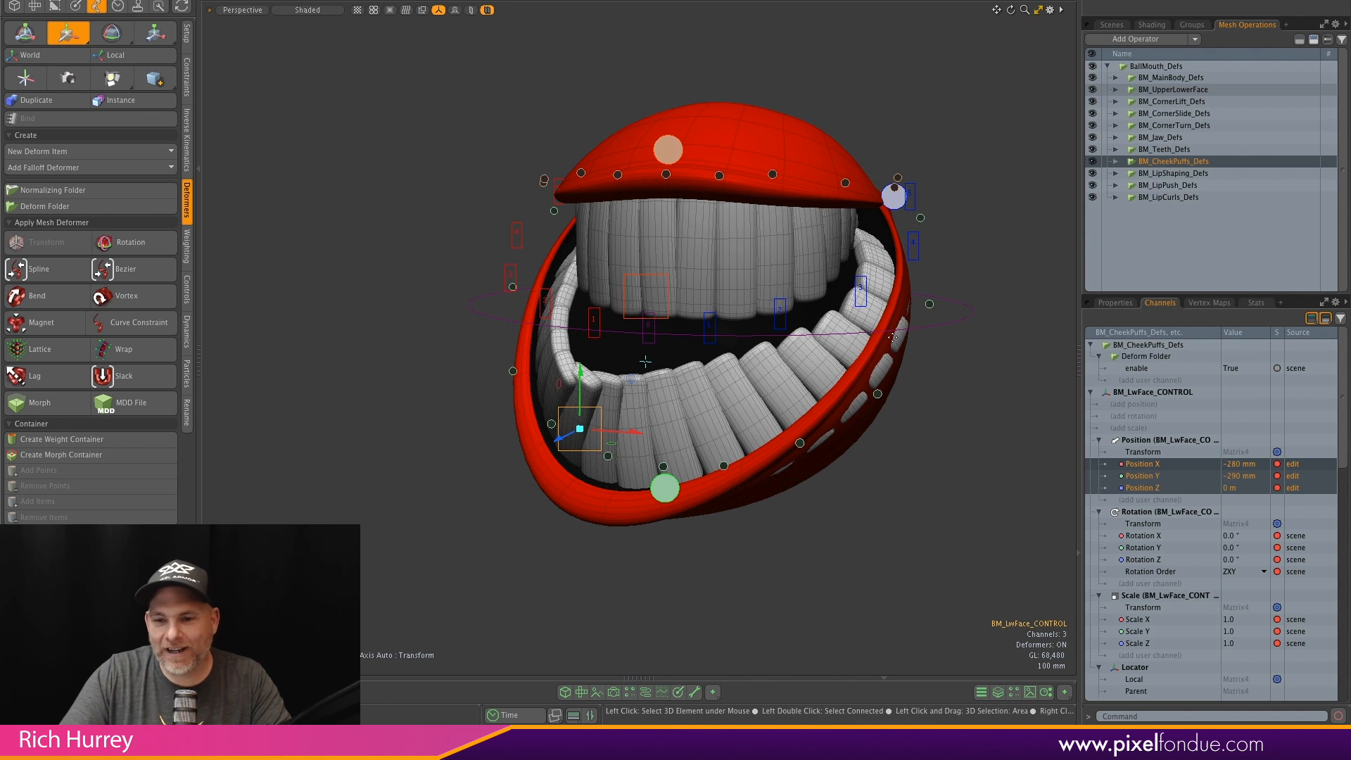
Try adjusting Teeth_BaseShrink on the main control ring
{"action": "key", "text": "q"}
{"action": "left_click", "coordinate": [972, 317]}
{"action": "key", "text": "c"}
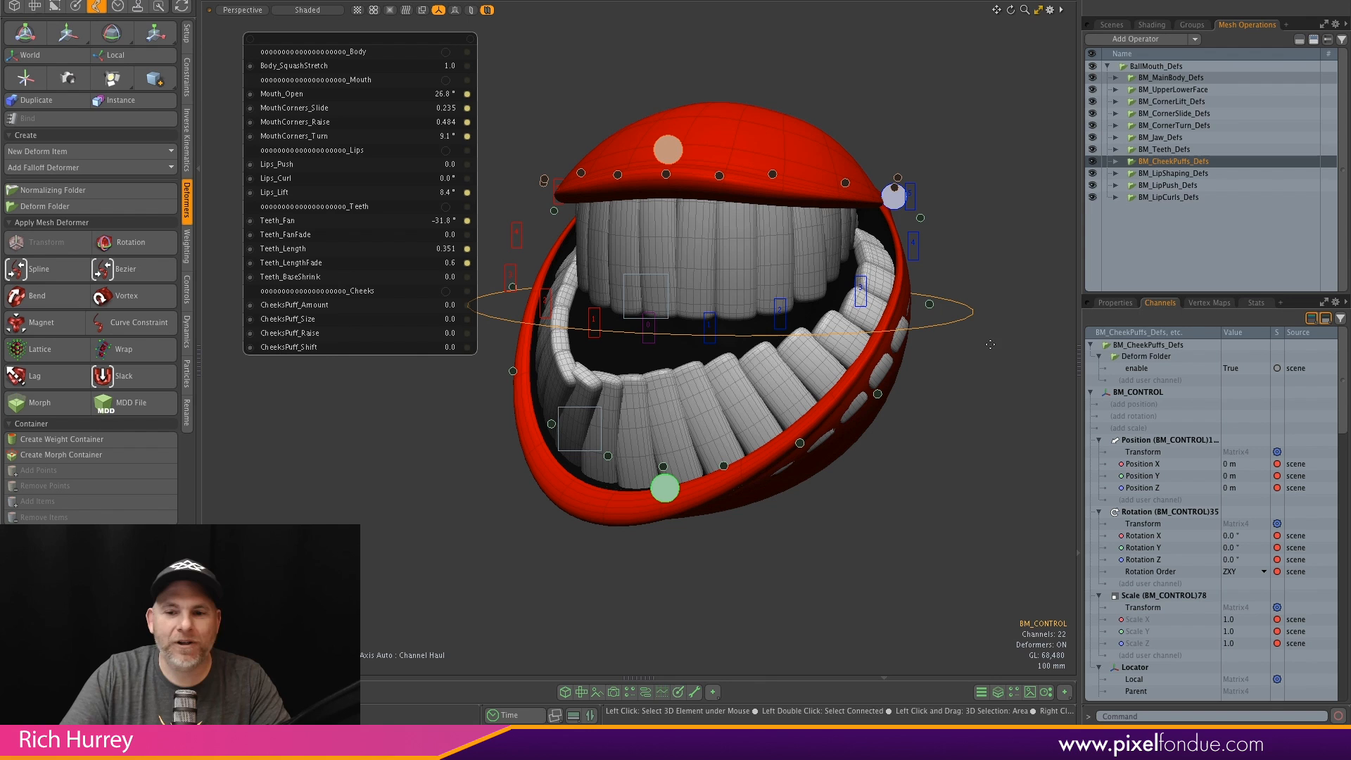
{"action": "left_click_drag", "start_coordinate": [290, 277], "coordinate": [276, 277]}
Try moving the square lower-face control to 155 mm in X, and undo the move
{"action": "left_click_drag", "start_coordinate": [703, 394], "coordinate": [688, 477], "text": "alt"}
{"action": "left_click", "coordinate": [622, 395]}
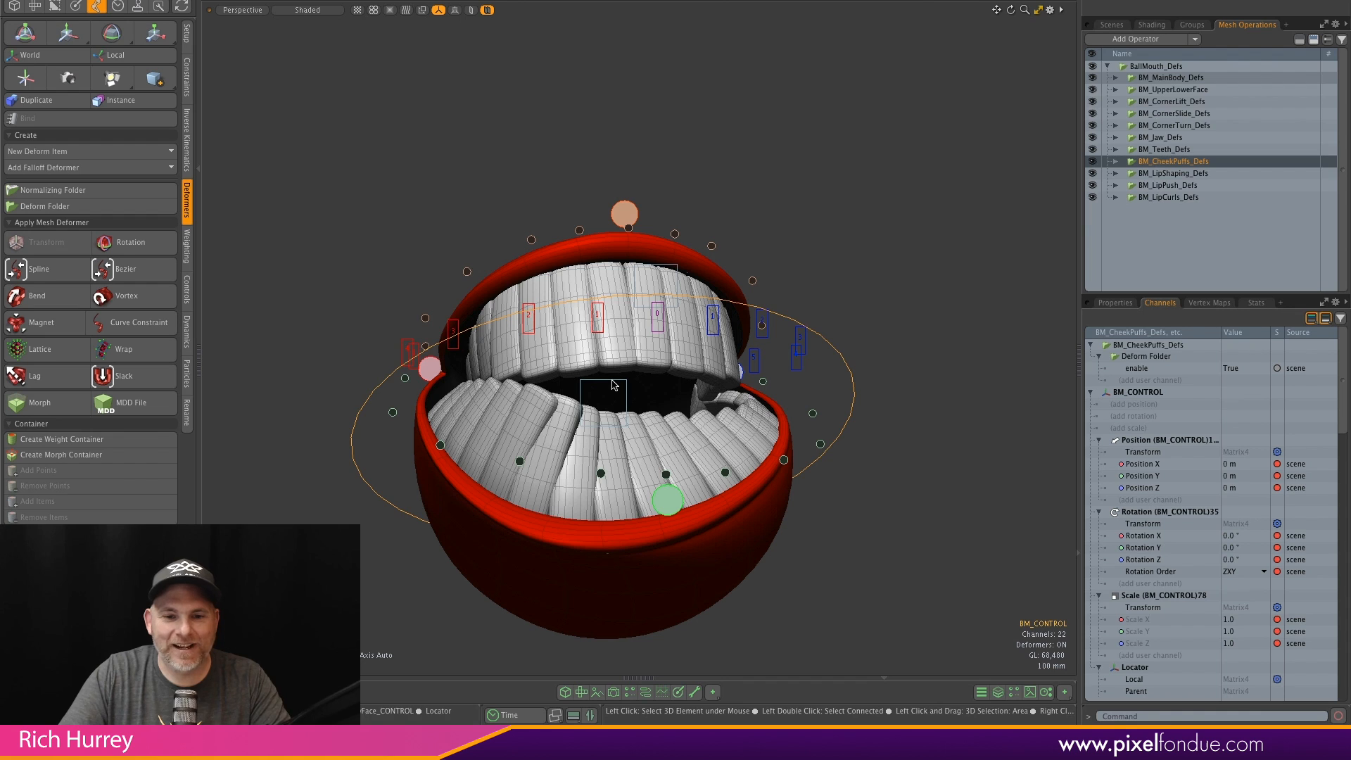
{"action": "key", "text": "w"}
{"action": "left_click_drag", "start_coordinate": [604, 402], "coordinate": [714, 398]}
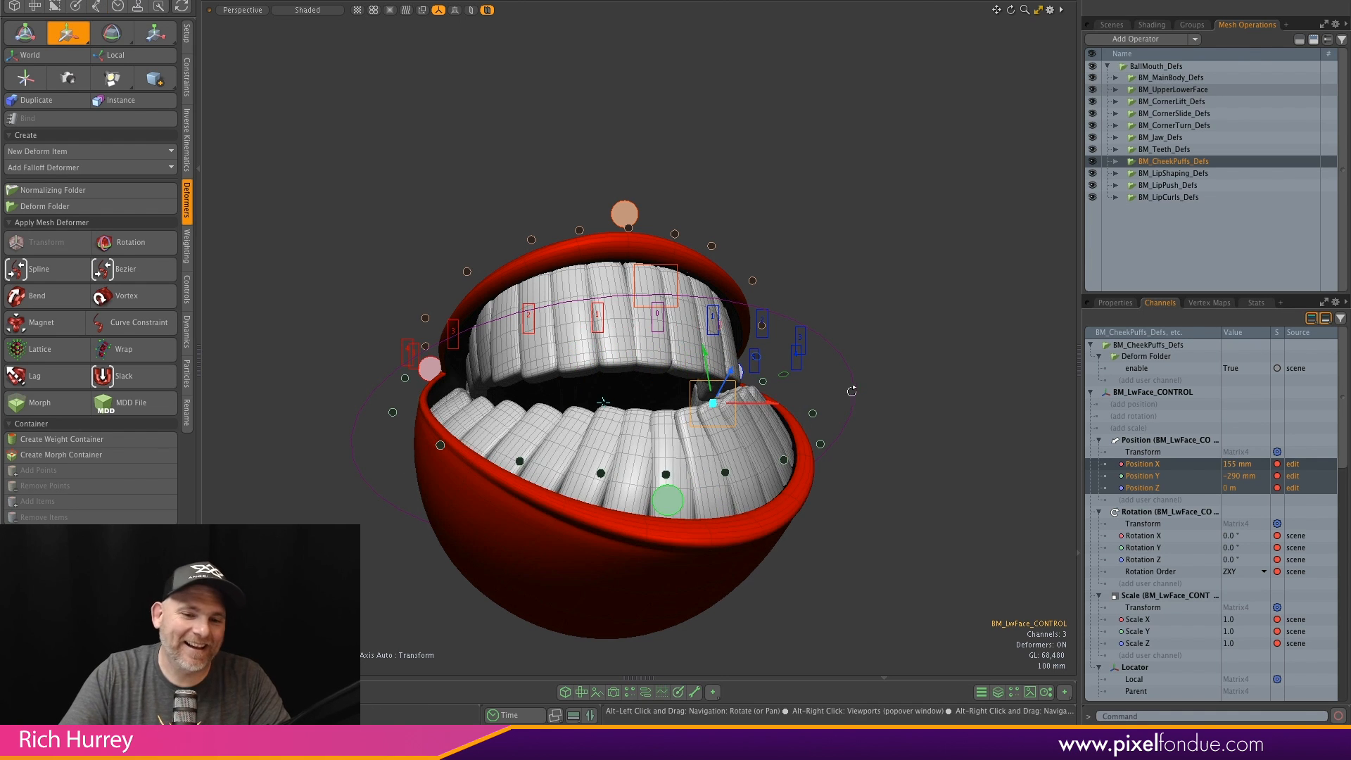
{"action": "mouse_move", "coordinate": [851, 387]}
{"action": "left_mouse_down", "text": "alt"}
{"action": "mouse_move", "coordinate": [814, 348]}
{"action": "mouse_move", "coordinate": [834, 366]}
{"action": "left_mouse_up", "text": "alt"}
{"action": "key", "text": "ctrl+z"}
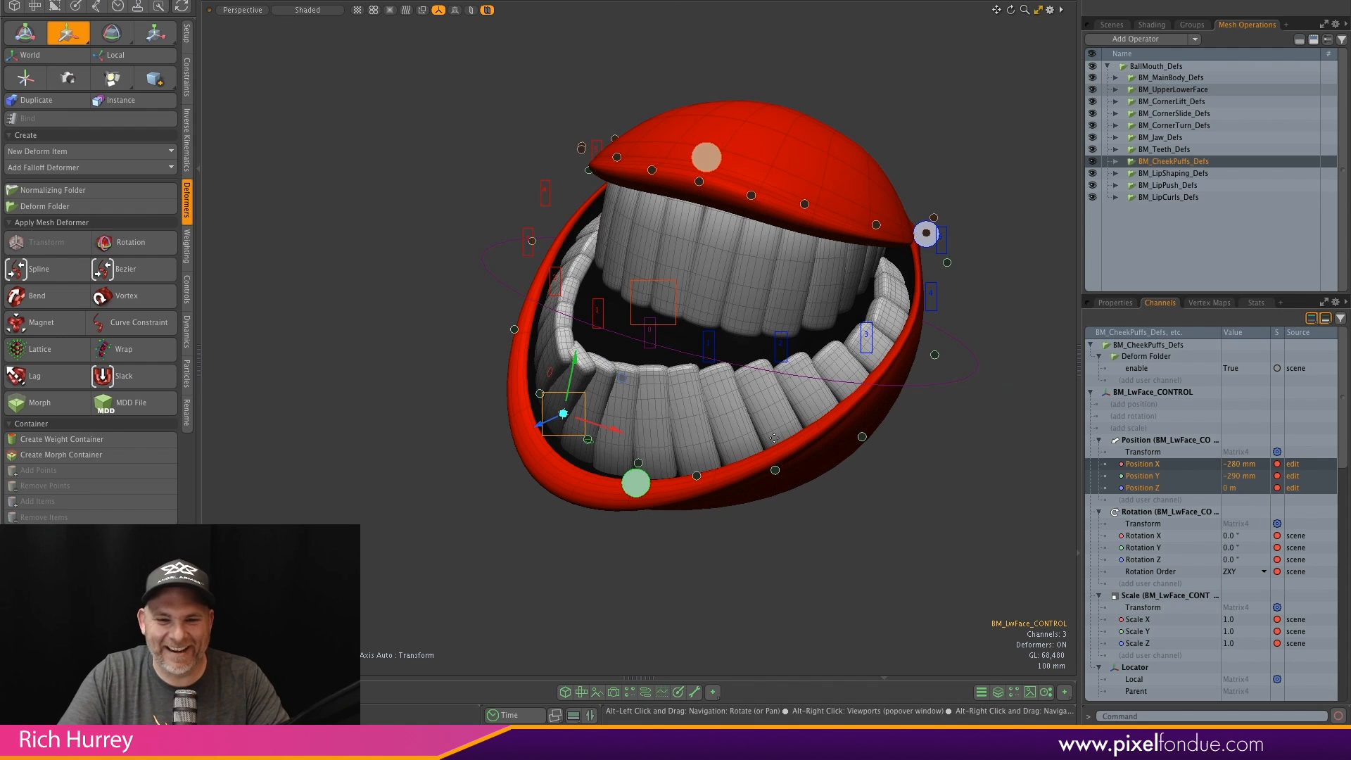
Undo the remaining teeth adjustment and lower-face control move
{"action": "key", "text": "space"}
{"action": "left_click", "coordinate": [809, 377]}
{"action": "key", "text": "c"}
{"action": "key", "text": "ctrl+z"}
{"action": "key", "text": "ctrl+z"}
{"action": "key", "text": "ctrl+z"}
{"action": "key", "text": "ctrl+z"}
{"action": "key", "text": "ctrl+z"}
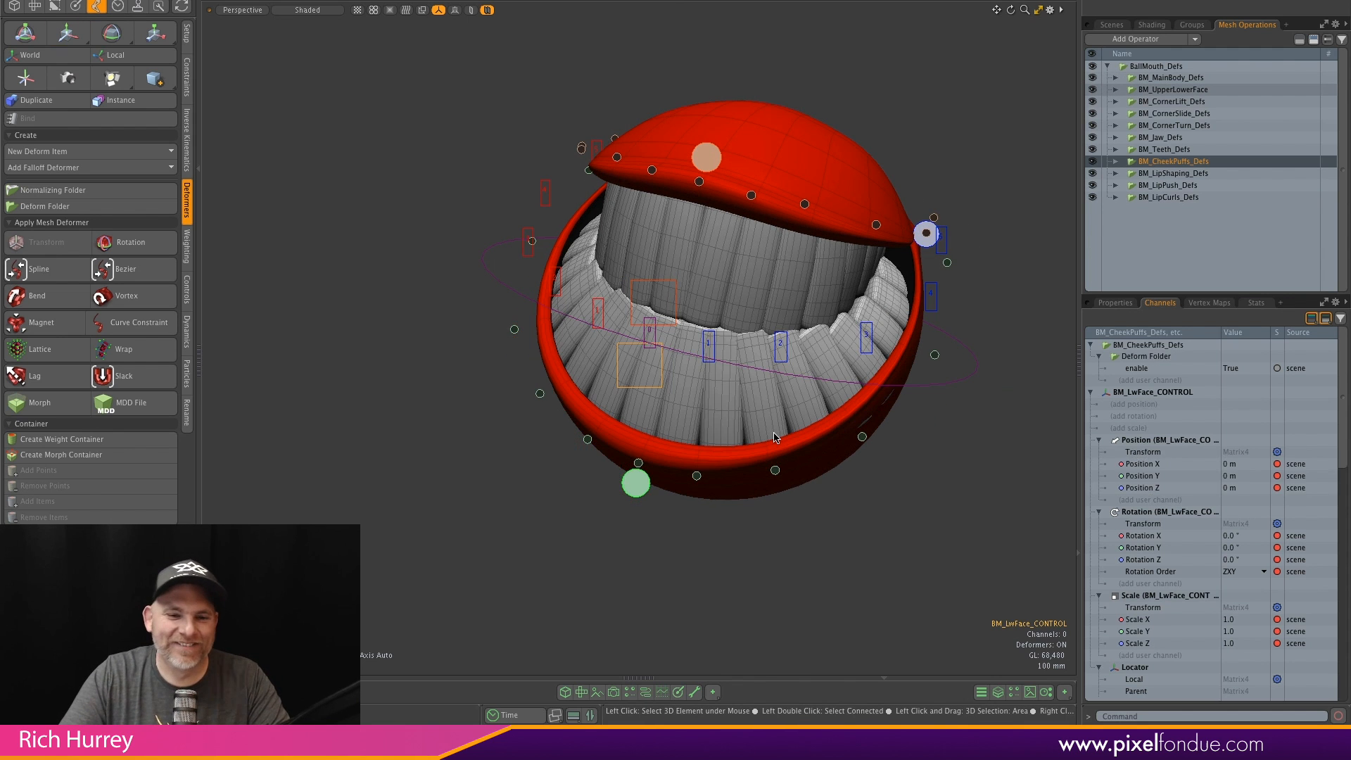
Try raising the fourth left mid-lip control near the mouth corner, and undo the move
{"action": "left_click_drag", "start_coordinate": [774, 437], "coordinate": [650, 354], "text": "alt"}
{"action": "left_click", "coordinate": [425, 217]}
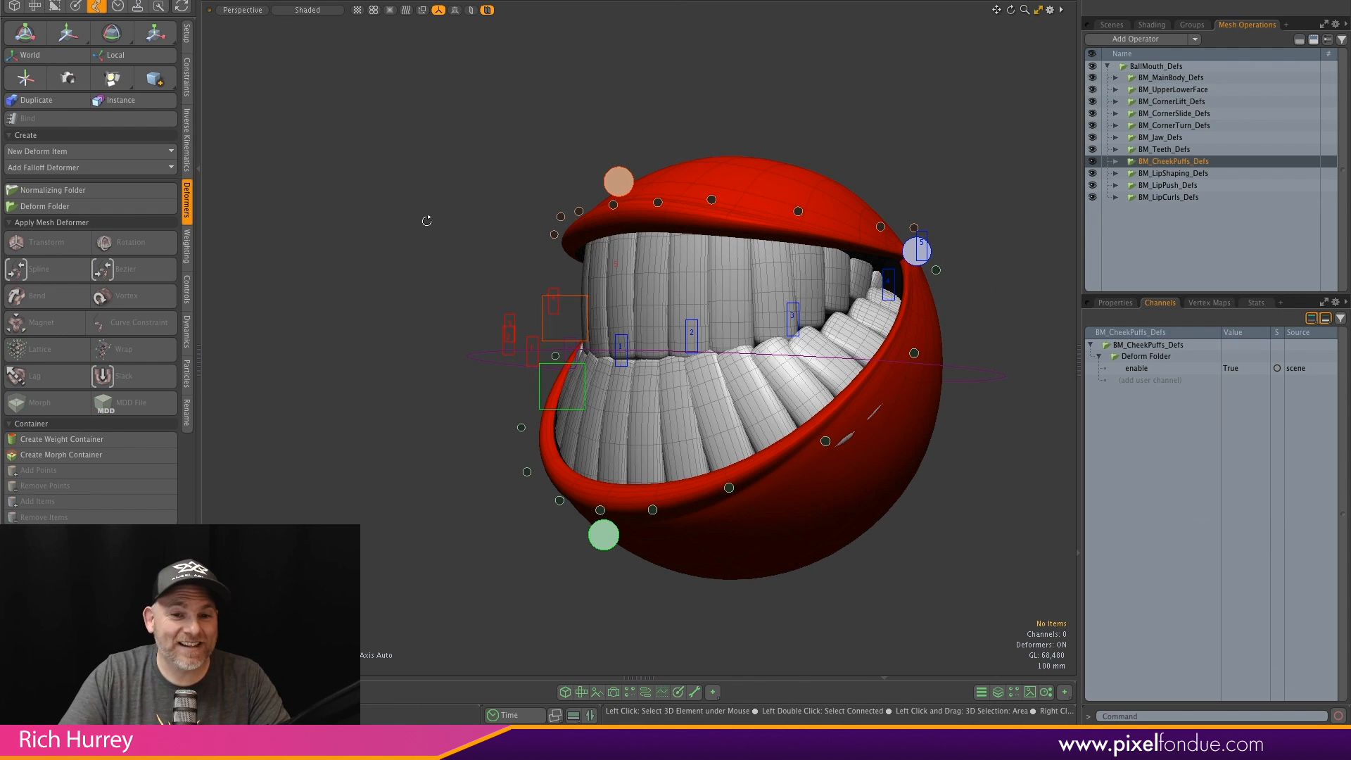
{"action": "left_click_drag", "start_coordinate": [425, 218], "coordinate": [566, 271], "text": "alt"}
{"action": "left_click_drag", "start_coordinate": [929, 249], "coordinate": [917, 265], "text": "alt"}
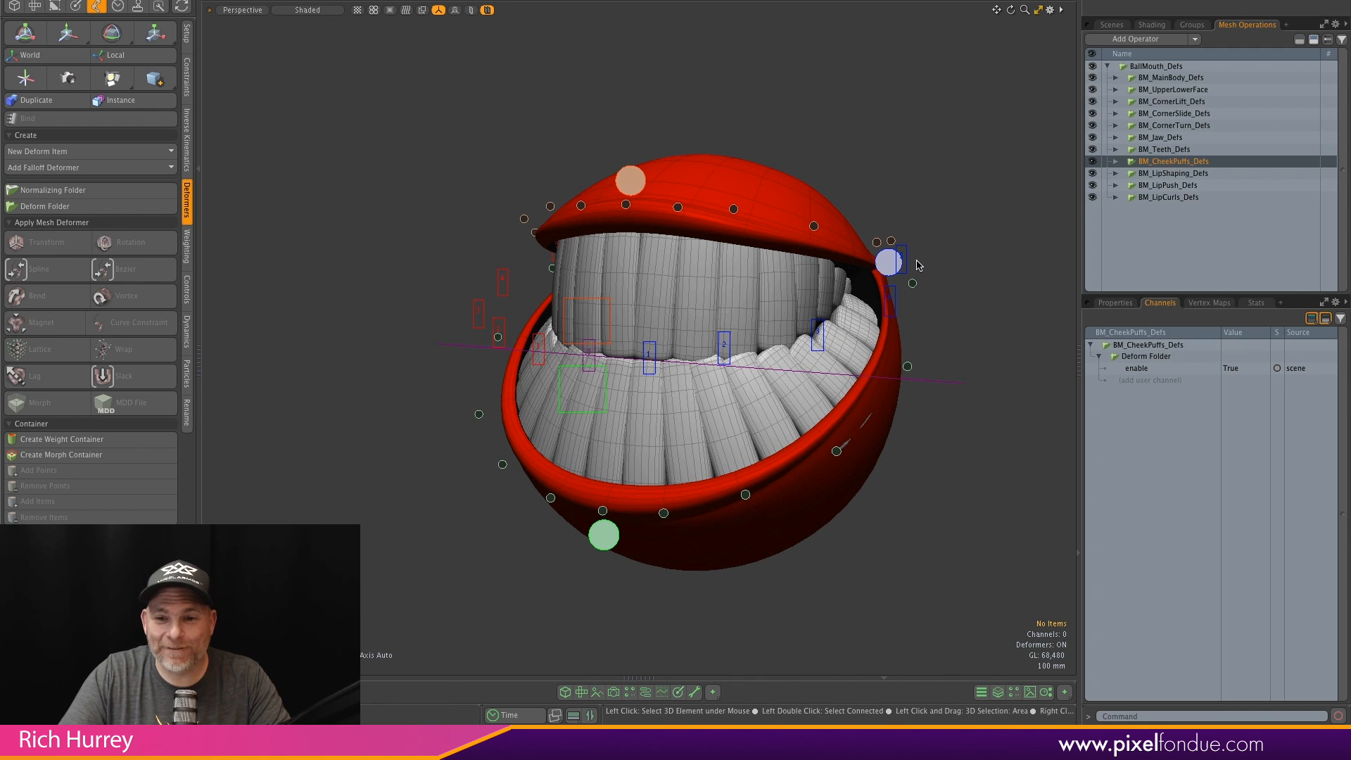
{"action": "left_click", "coordinate": [890, 305]}
{"action": "key", "text": "w"}
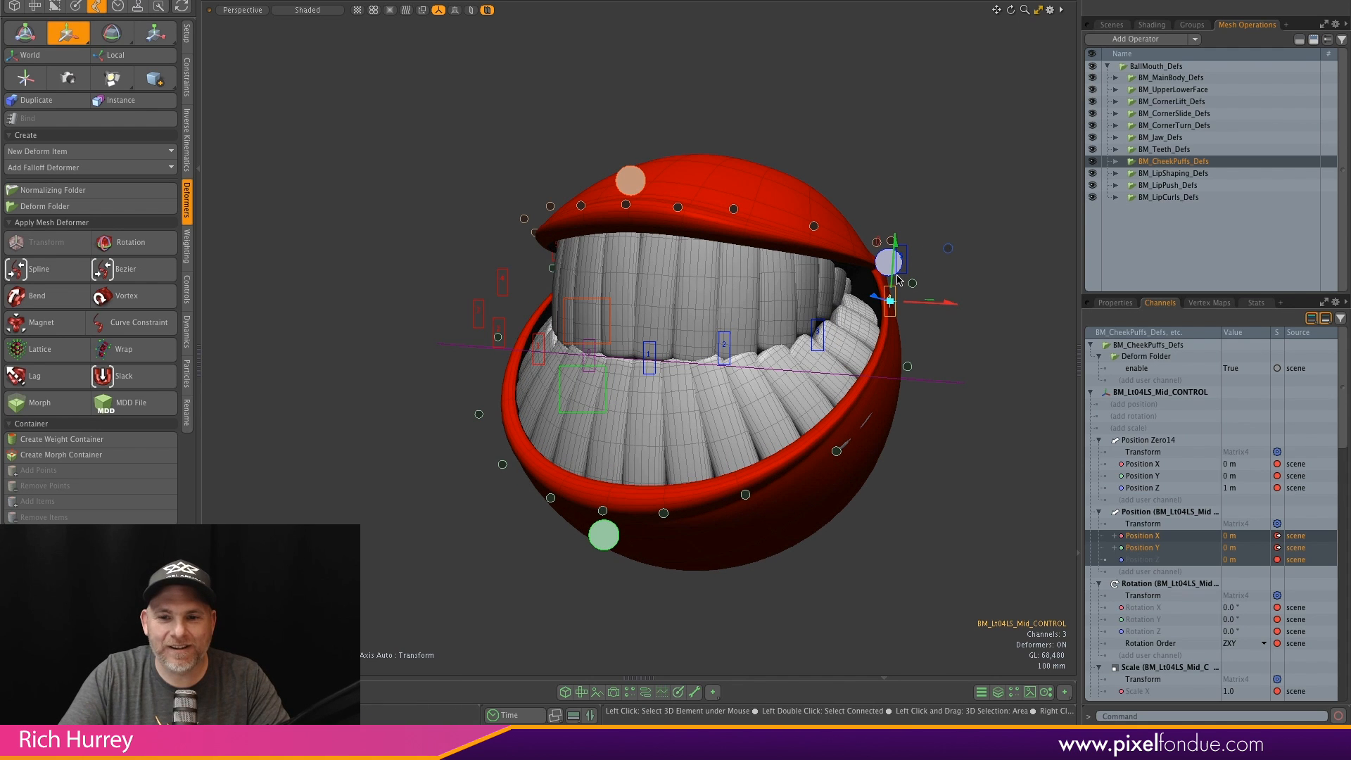
{"action": "left_click_drag", "start_coordinate": [895, 243], "coordinate": [897, 200]}
{"action": "key", "text": "ctrl+z"}
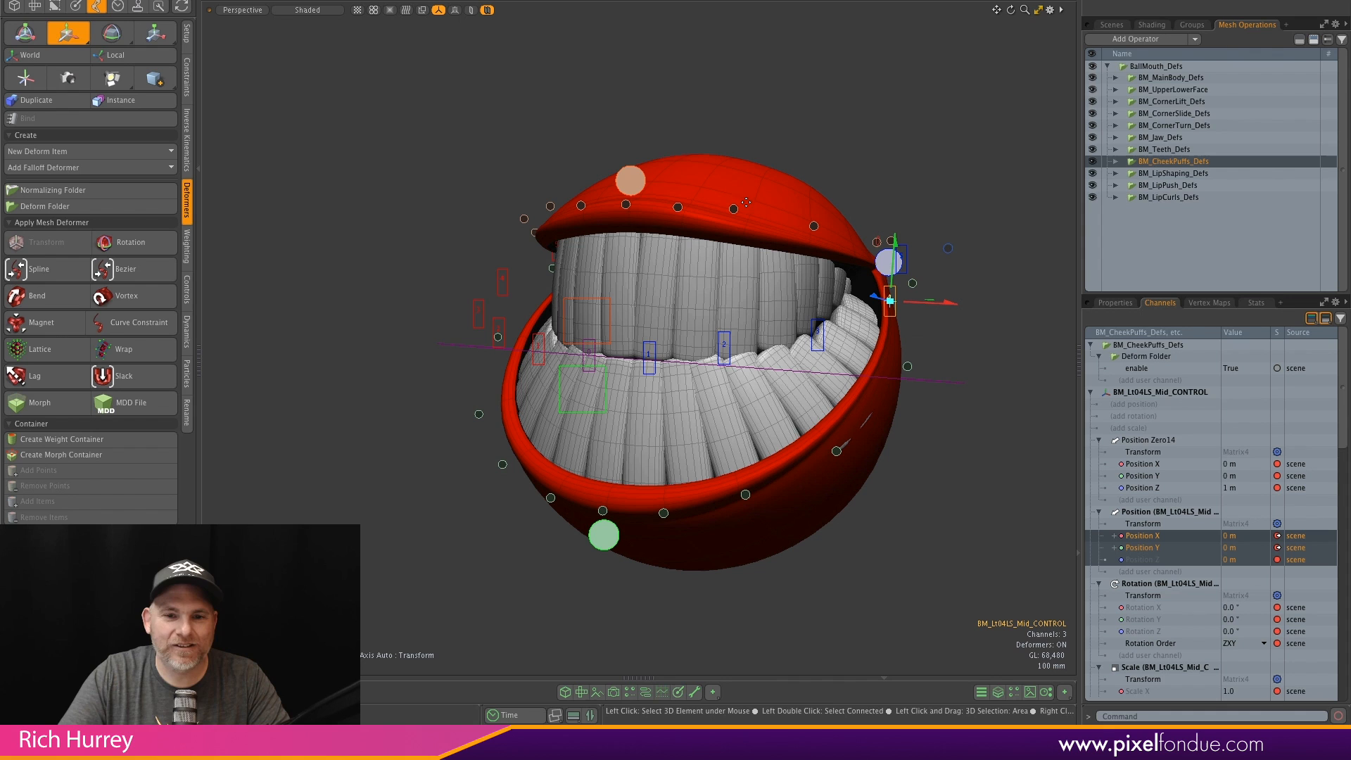
Move the first left mid-lip control to about 4.52 mm in X and 138.77 mm in Y
{"action": "left_click", "coordinate": [648, 352]}
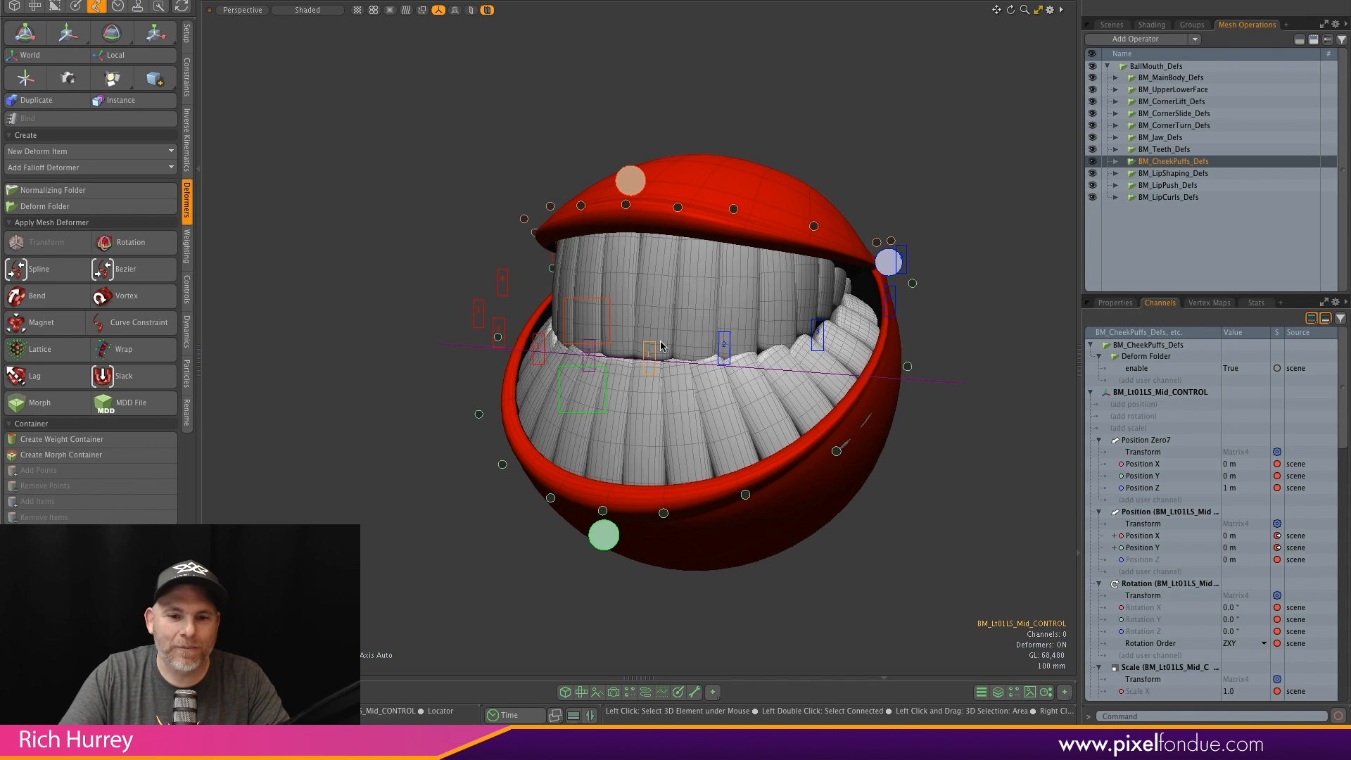
{"action": "key", "text": "w"}
{"action": "left_click_drag", "start_coordinate": [655, 280], "coordinate": [657, 261]}
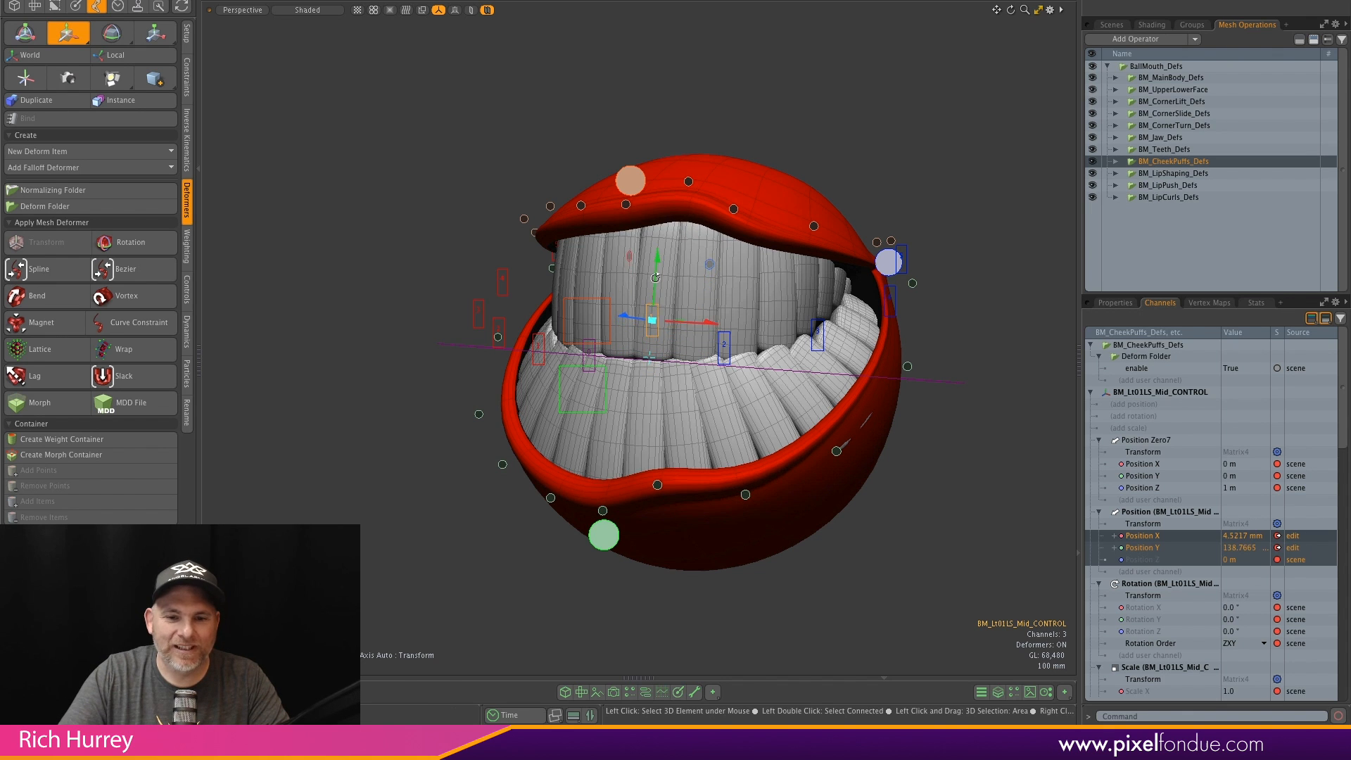
{"action": "left_click_drag", "start_coordinate": [651, 384], "coordinate": [723, 387], "text": "alt"}
Raise the first left upper-lip control and lower the centre upper-lip control to about -102.14 mm in Y
{"action": "key", "text": "q"}
{"action": "left_click", "coordinate": [691, 182]}
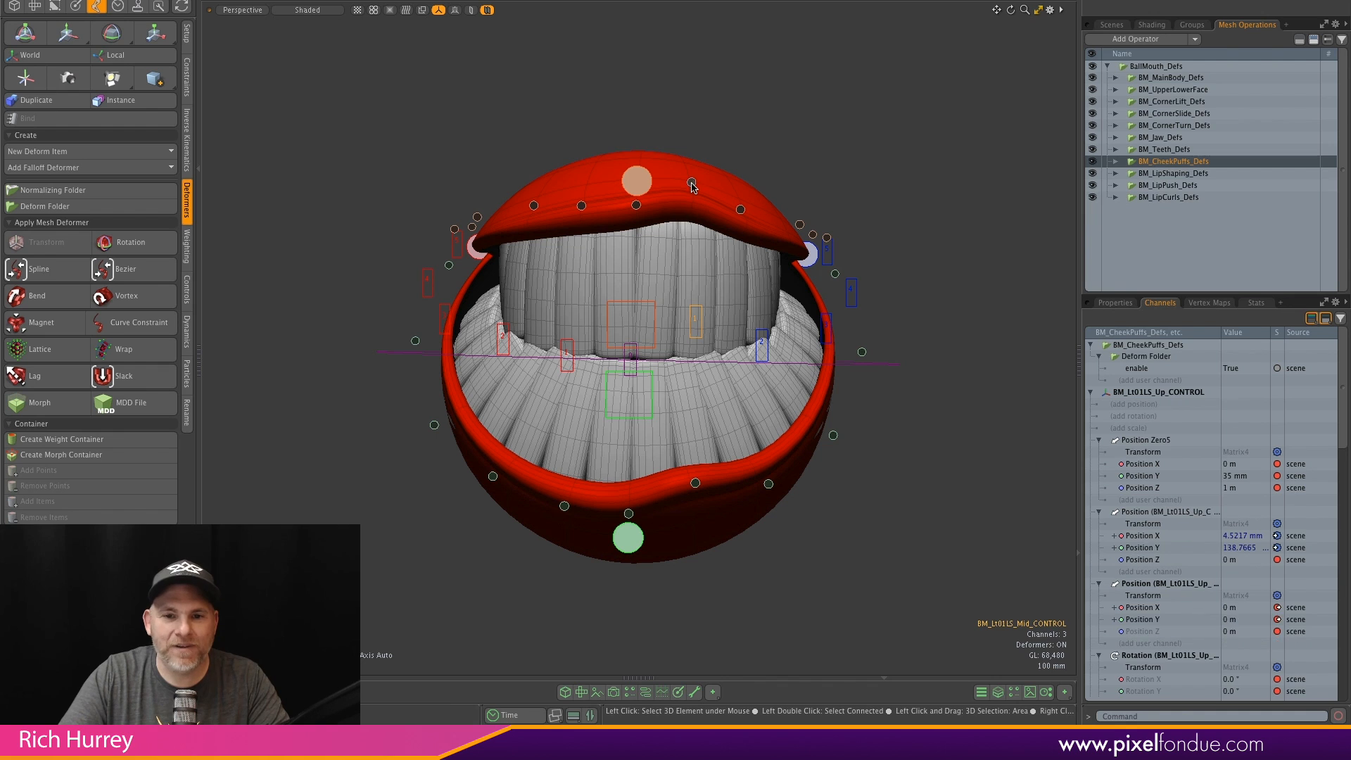
{"action": "key", "text": "w"}
{"action": "left_click_drag", "start_coordinate": [692, 182], "coordinate": [692, 139]}
{"action": "left_click_drag", "start_coordinate": [653, 221], "coordinate": [634, 227], "text": "alt"}
{"action": "left_click", "coordinate": [635, 206]}
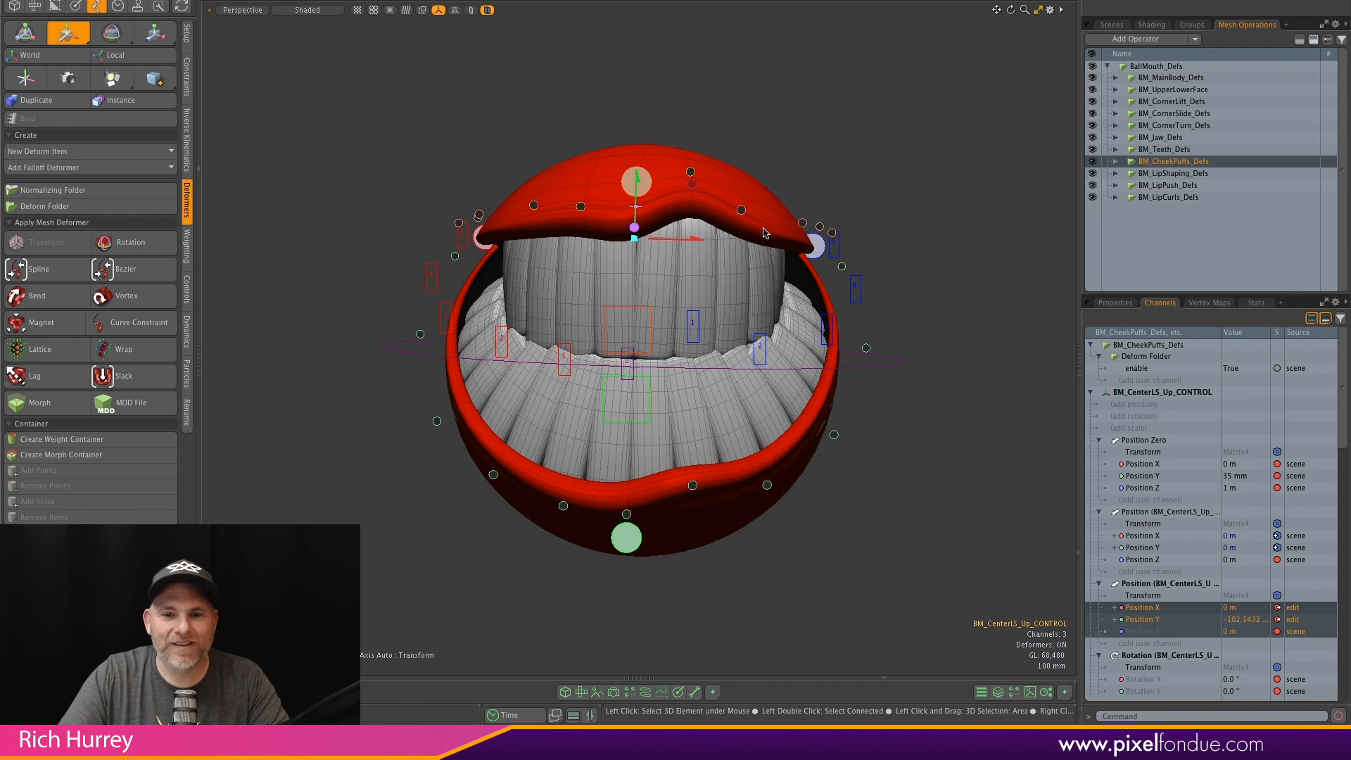
Raise the first and second right upper-lip controls
{"action": "left_click", "coordinate": [580, 205]}
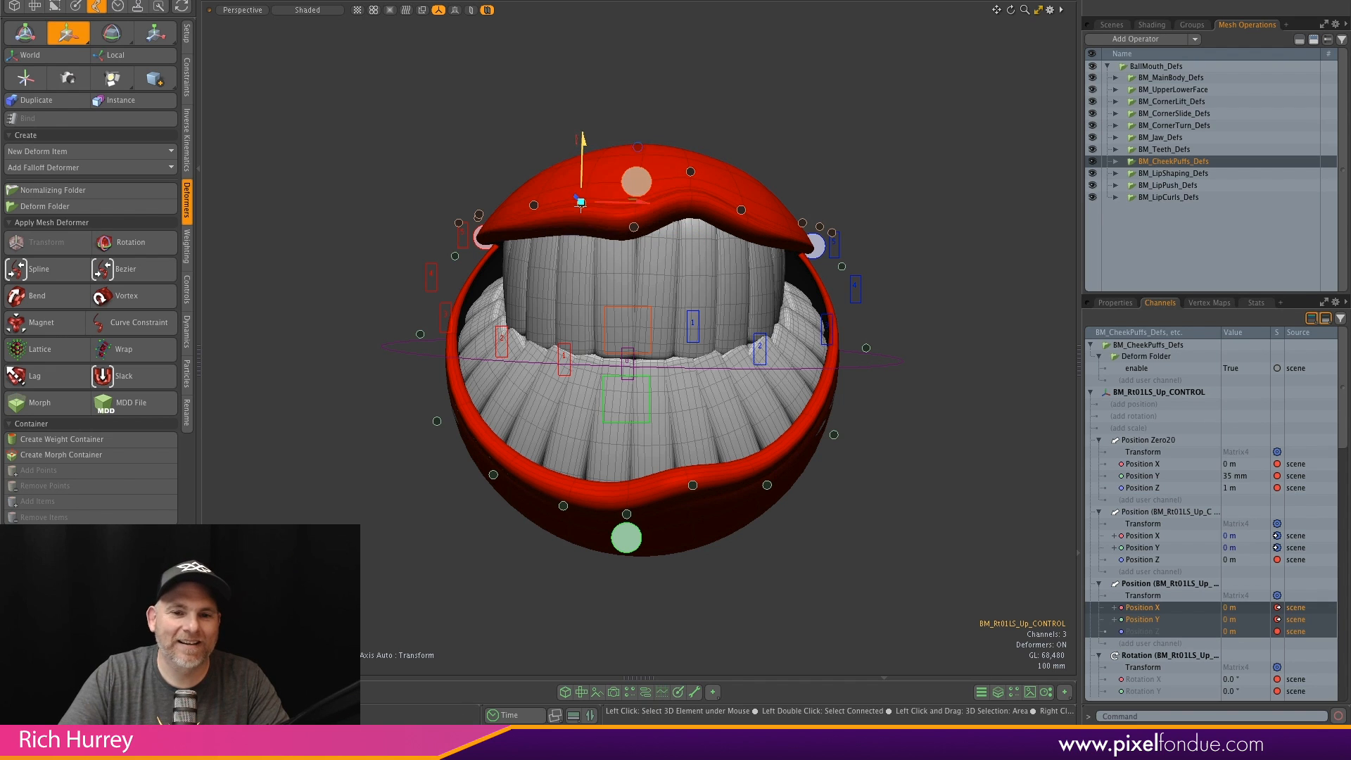
{"action": "left_click", "coordinate": [534, 205]}
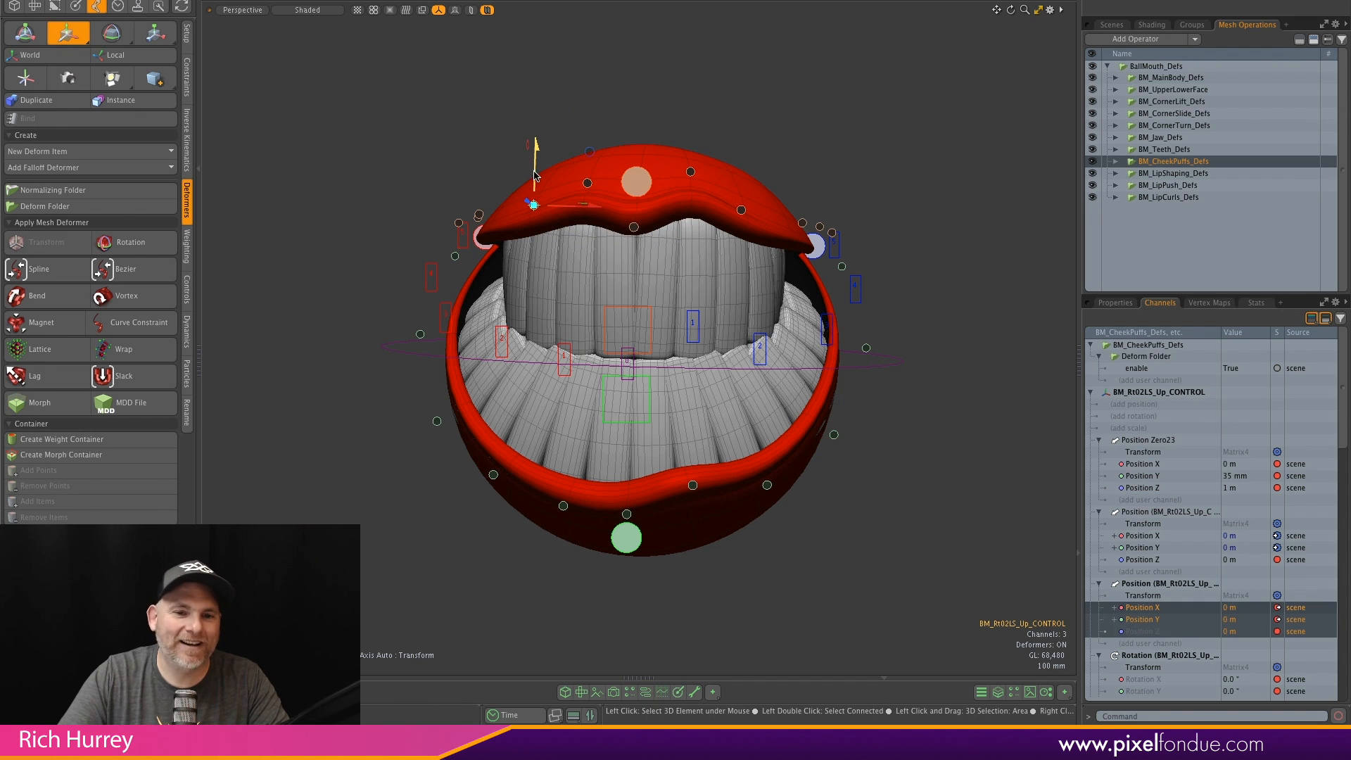
{"action": "left_click_drag", "start_coordinate": [534, 176], "coordinate": [535, 167]}
Move the third right upper-lip control to about 29.58 mm in X and 87.77 mm in Y
{"action": "left_click_drag", "start_coordinate": [551, 295], "coordinate": [661, 301], "text": "alt"}
{"action": "key", "text": "space"}
{"action": "left_click", "coordinate": [519, 205]}
{"action": "key", "text": "w"}
{"action": "left_click_drag", "start_coordinate": [523, 162], "coordinate": [525, 132]}
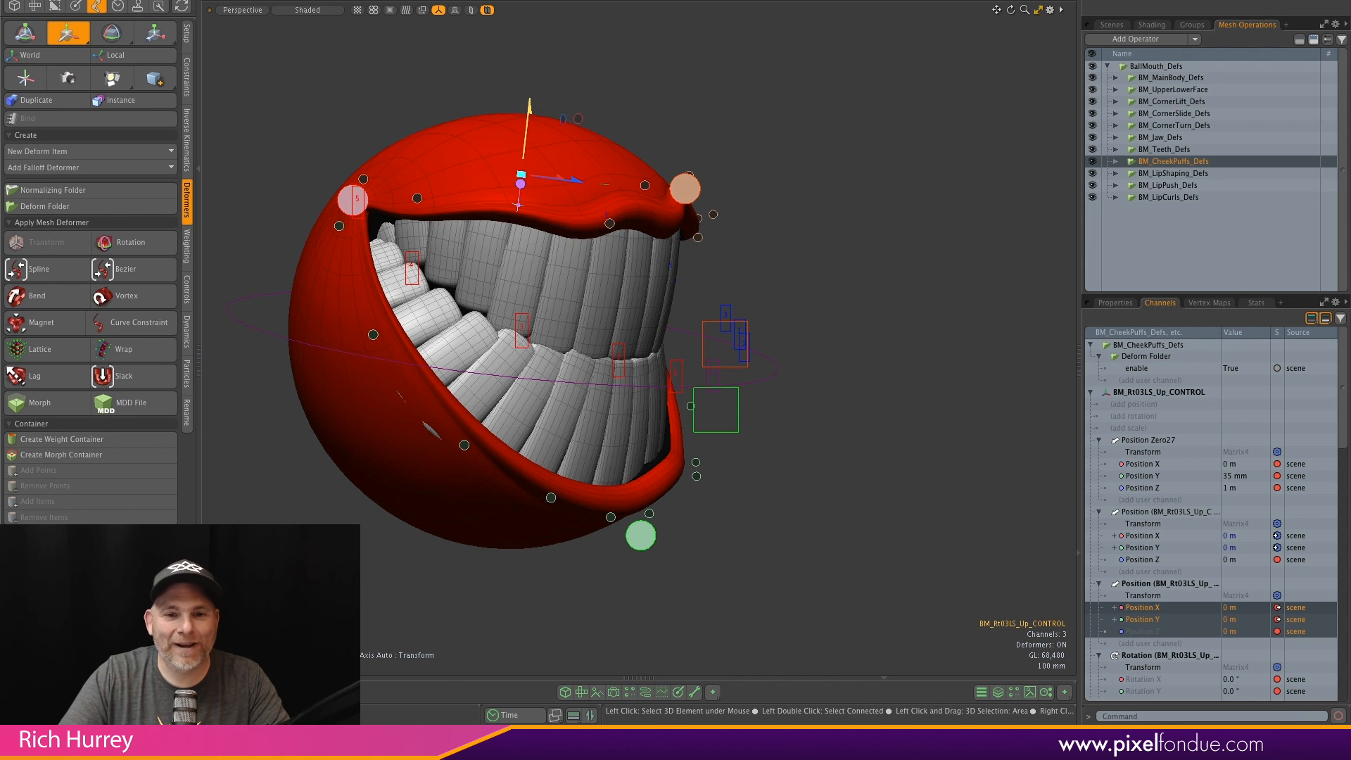
{"action": "left_click_drag", "start_coordinate": [810, 335], "coordinate": [577, 420], "text": "alt"}
{"action": "key", "text": "space"}
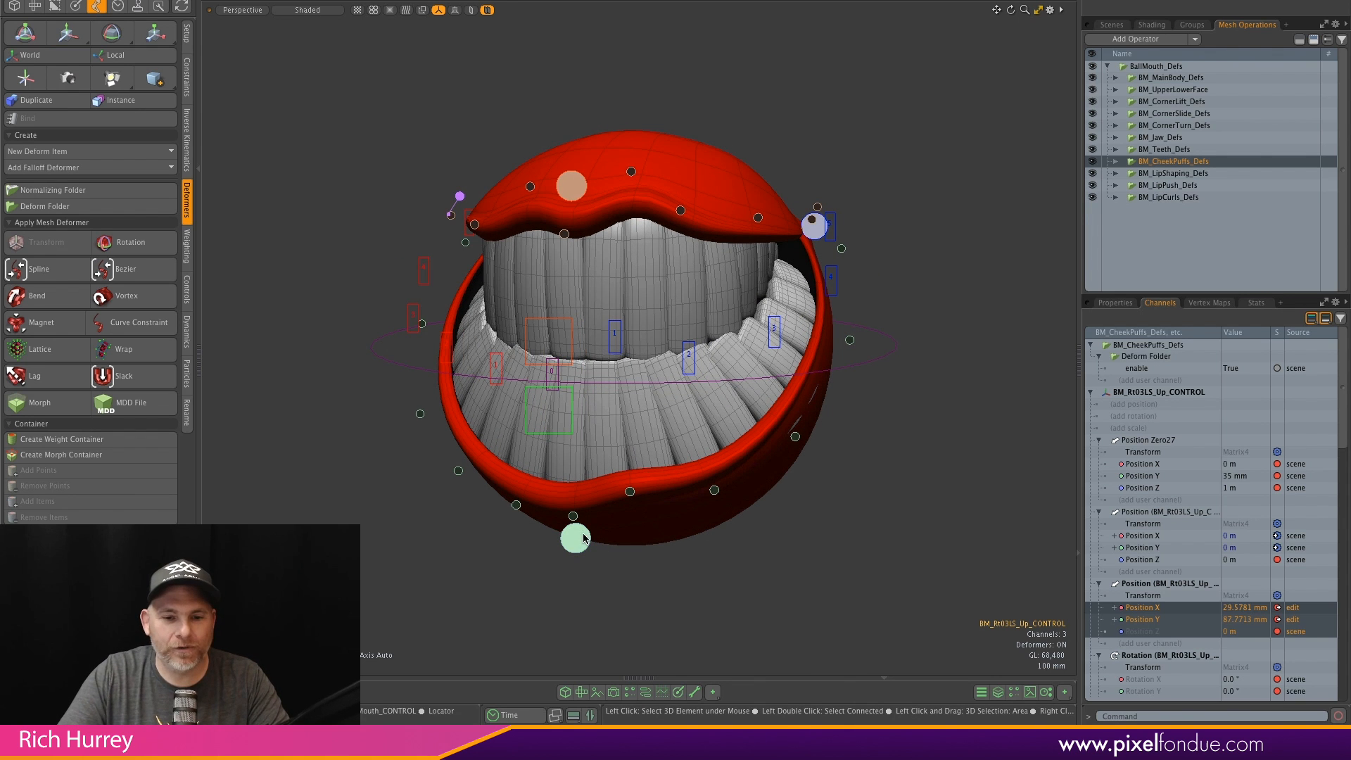
Lower the left mouth corner with LtMouthCorner_Raise on its round control
{"action": "left_click", "coordinate": [814, 225]}
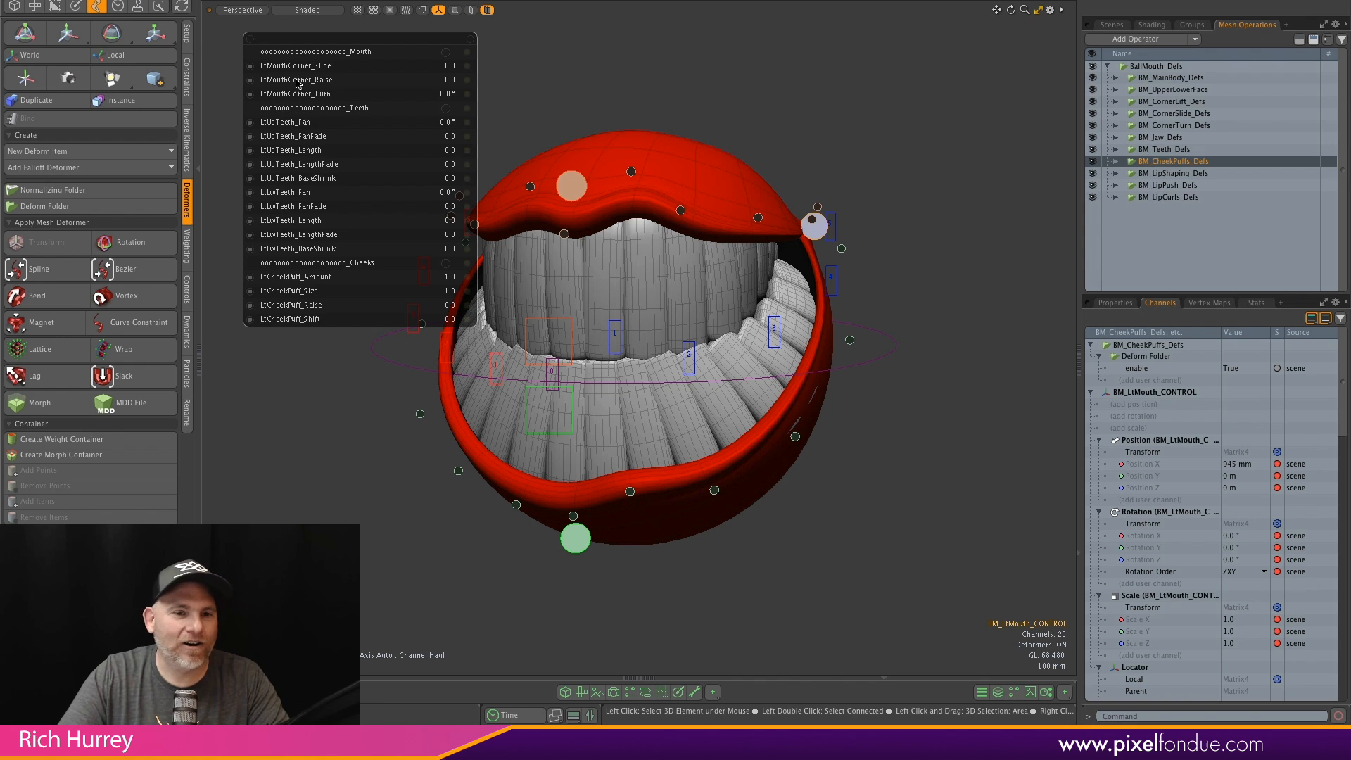
{"action": "left_click_drag", "start_coordinate": [814, 223], "coordinate": [837, 397]}
{"action": "left_click_drag", "start_coordinate": [569, 355], "coordinate": [660, 424], "text": "alt"}
{"action": "key", "text": "space"}
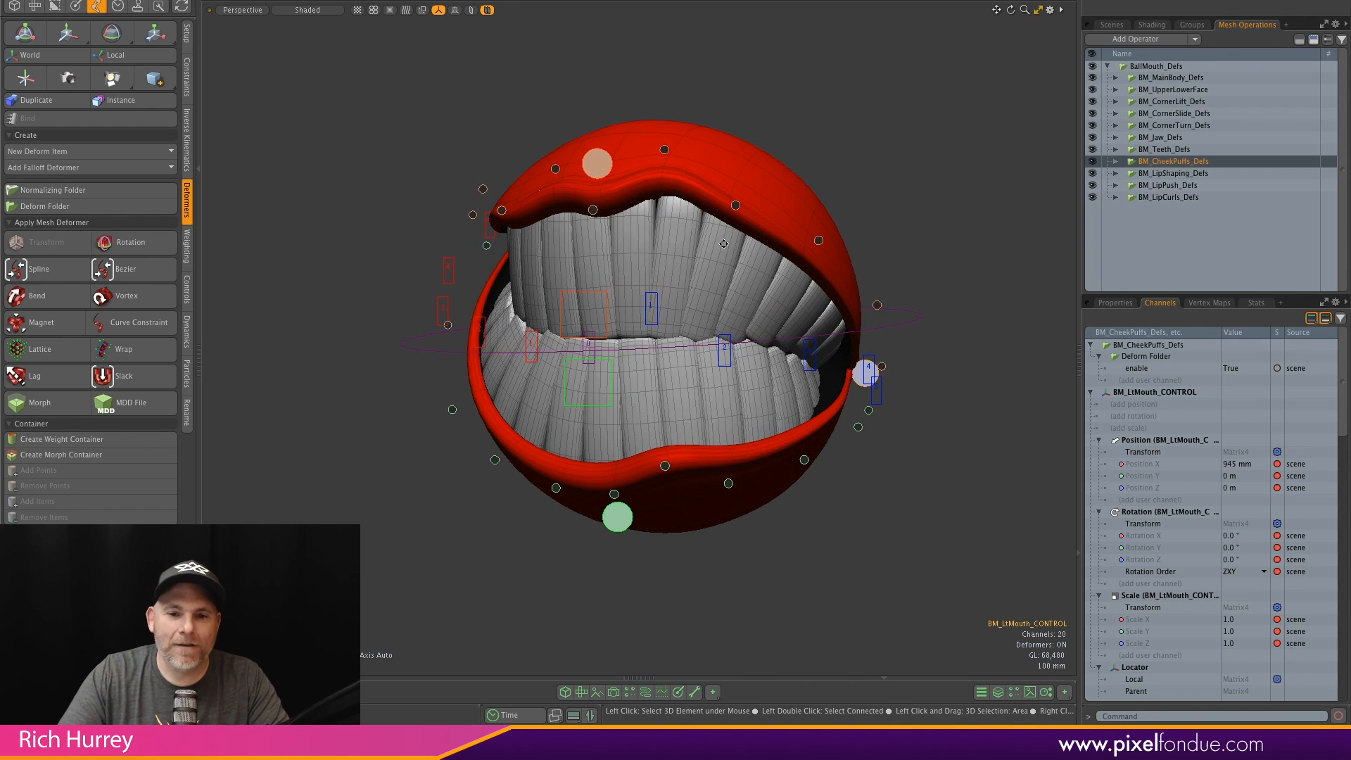
Turn off every deformer folder inside BallMouth_Defs except BM_LipCurls_Defs
{"action": "left_click_drag", "start_coordinate": [723, 244], "coordinate": [669, 239], "text": "alt+shift"}
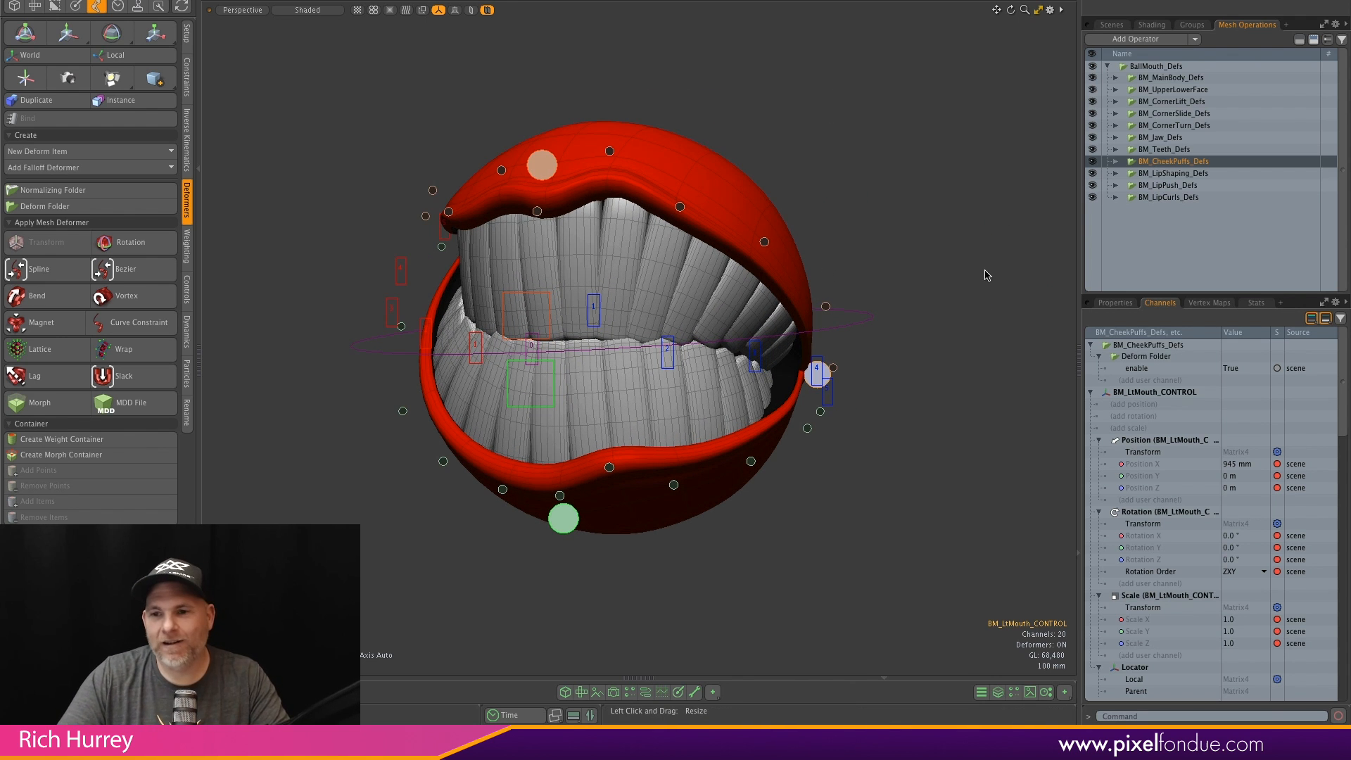
{"action": "left_click", "coordinate": [1166, 220]}
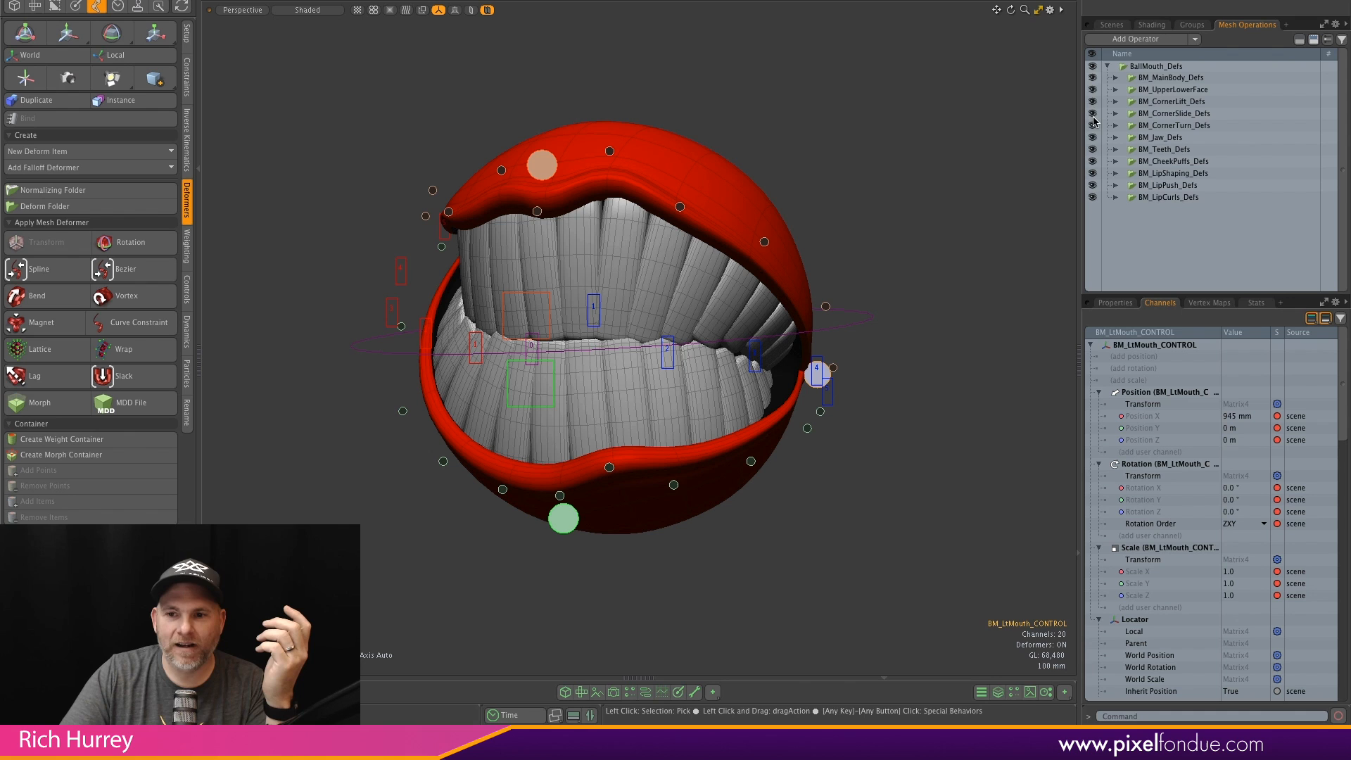
{"action": "left_click_drag", "start_coordinate": [1094, 151], "coordinate": [1094, 188]}
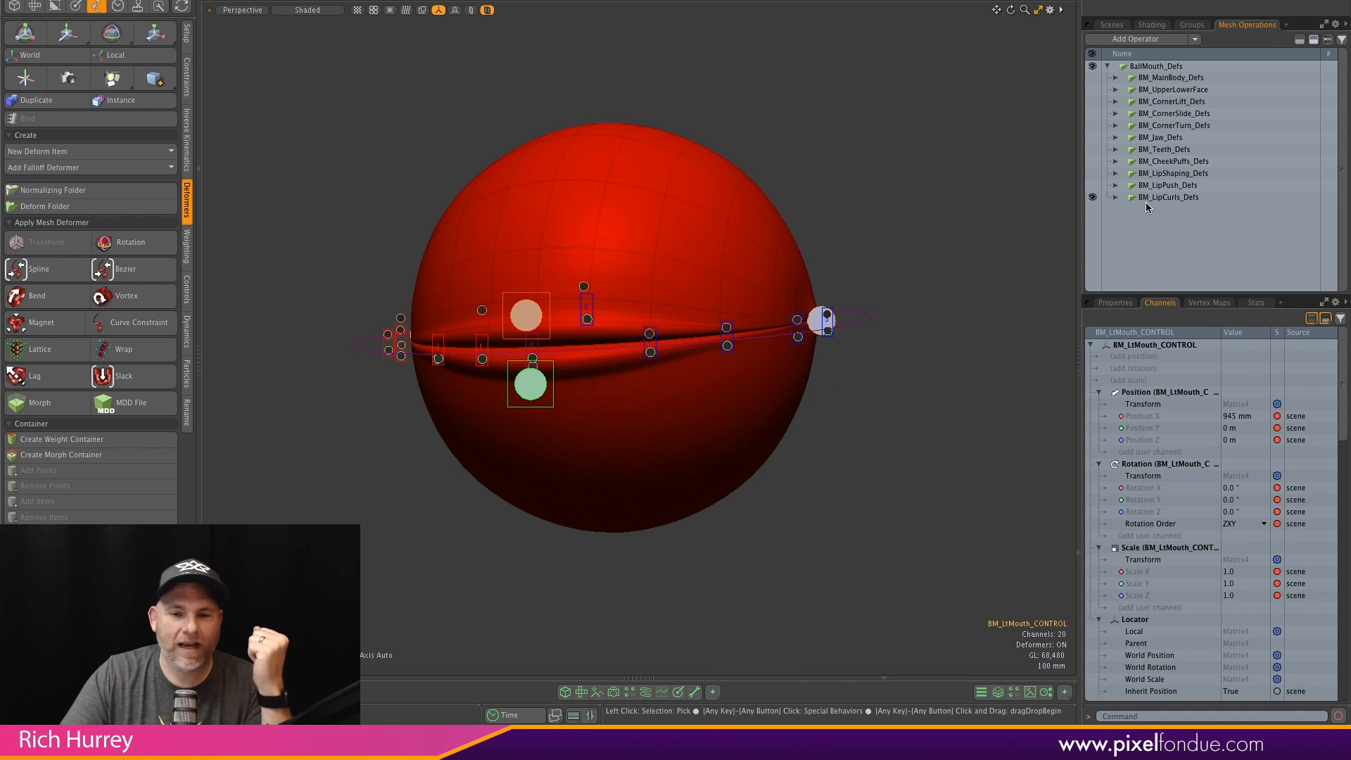
Turn the lip push, lip shaping, cheek puffs, teeth and jaw deformer folders back on
{"action": "left_click", "coordinate": [1092, 175]}
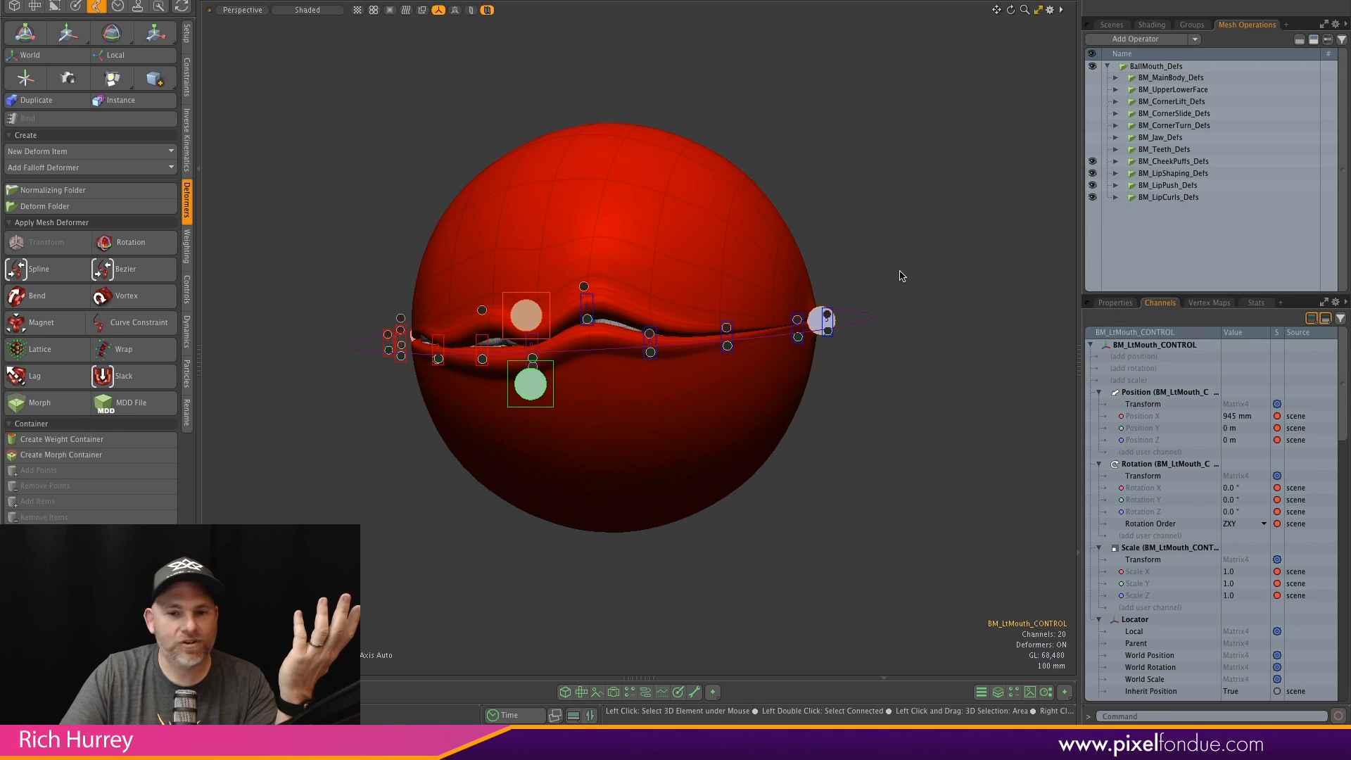
{"action": "left_click", "coordinate": [1093, 149]}
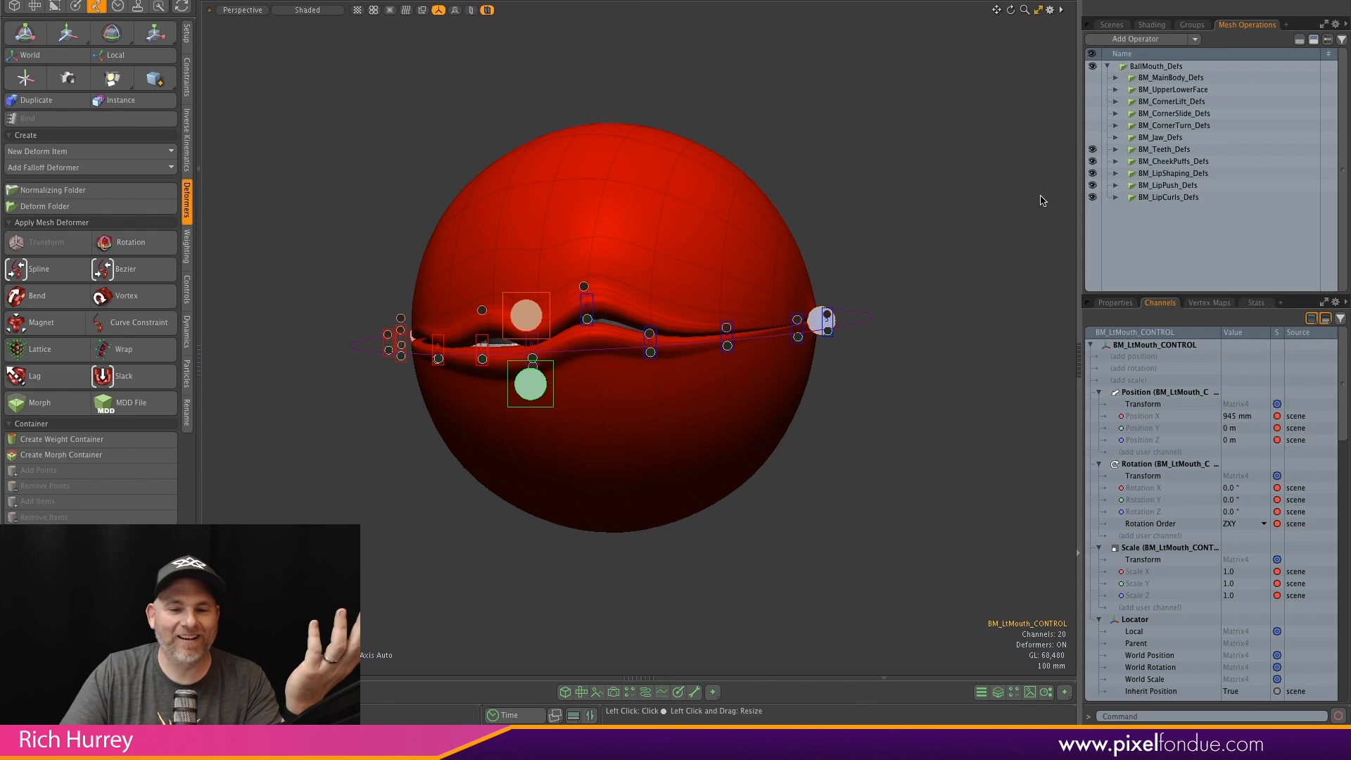
{"action": "left_click", "coordinate": [1092, 139]}
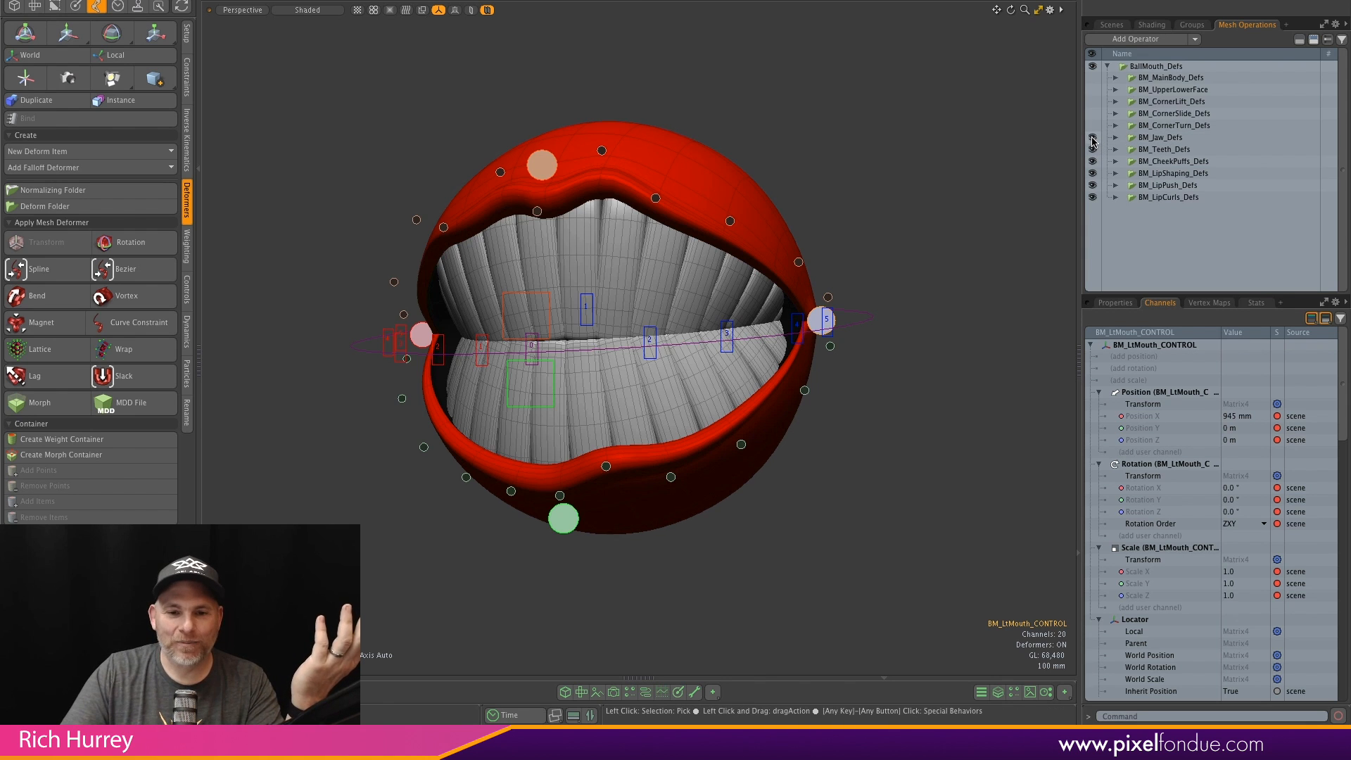
Toggle BM_Teeth_Defs off and on twice to compare its effect on the teeth
{"action": "left_click", "coordinate": [1093, 150]}
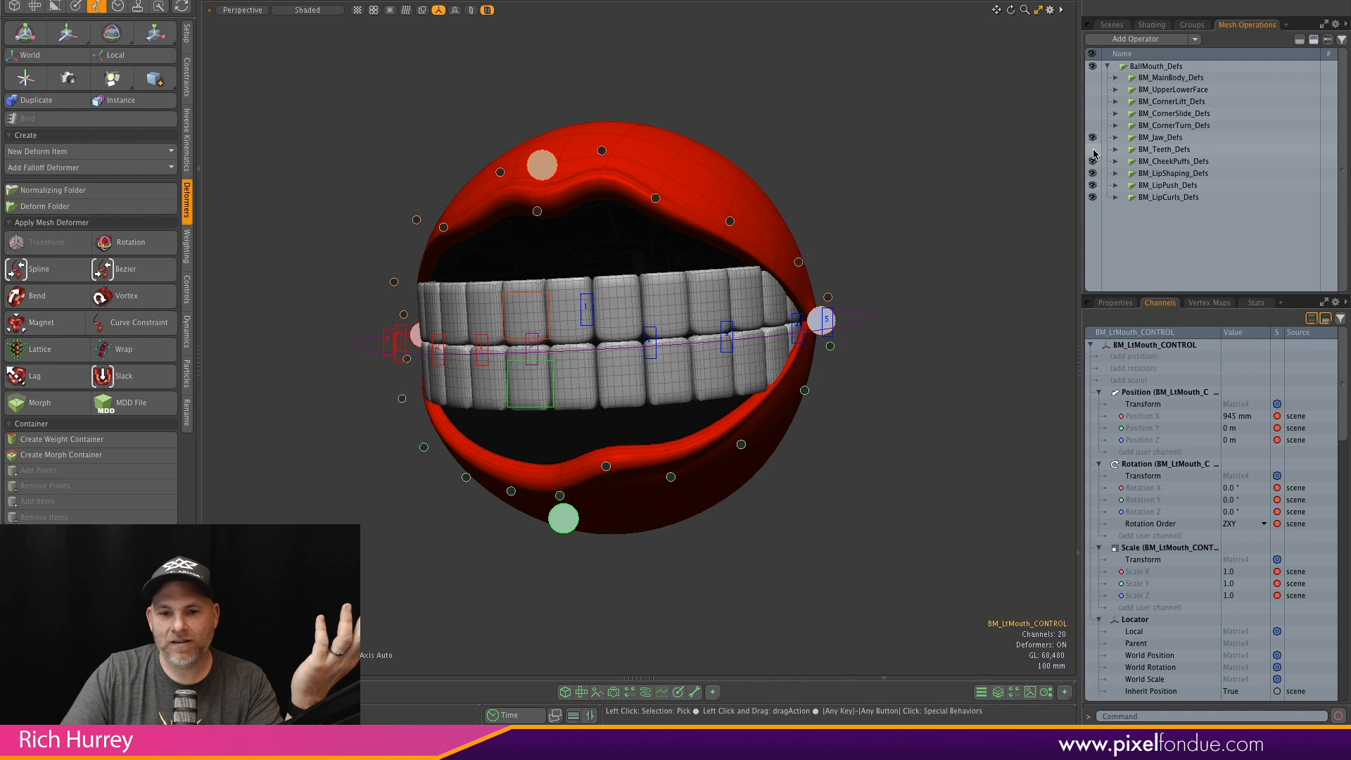
{"action": "left_click", "coordinate": [1092, 150]}
{"action": "left_click", "coordinate": [1093, 150]}
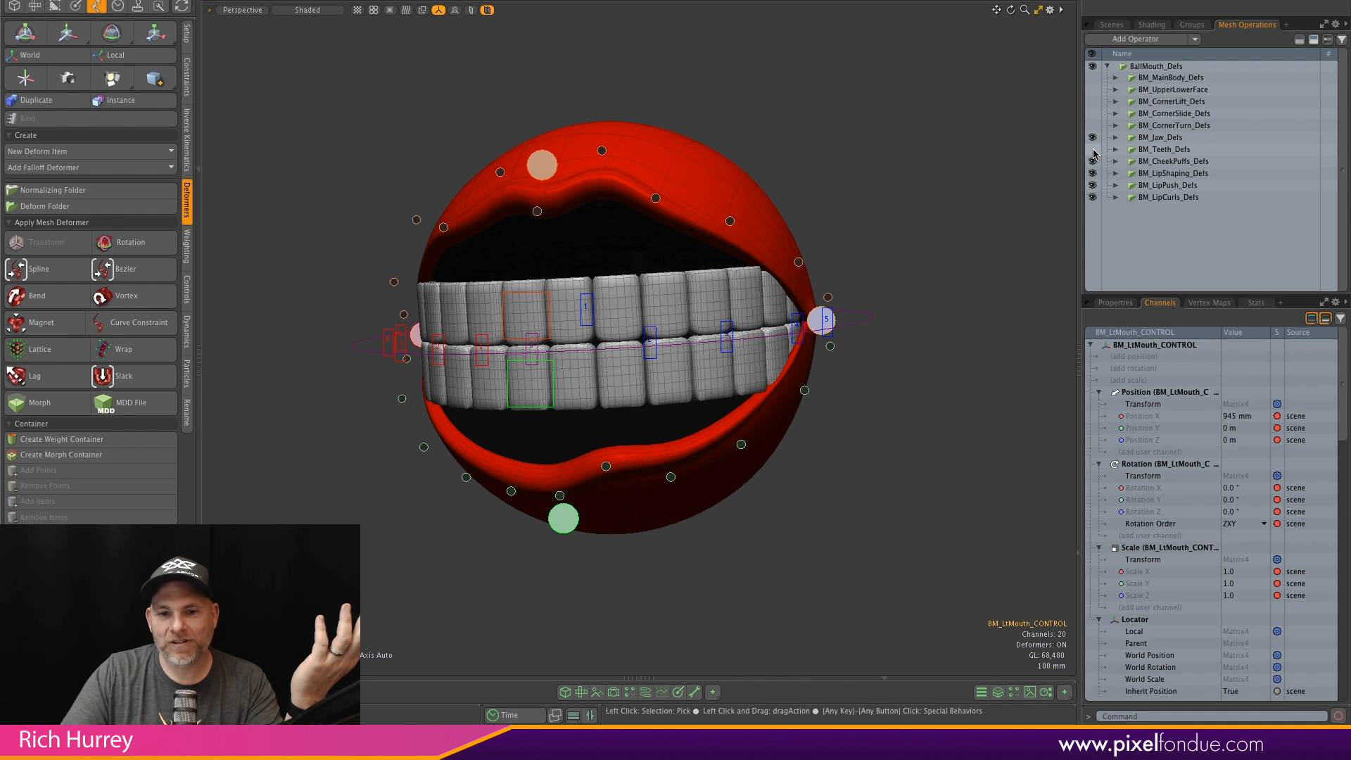
{"action": "left_click", "coordinate": [1093, 150]}
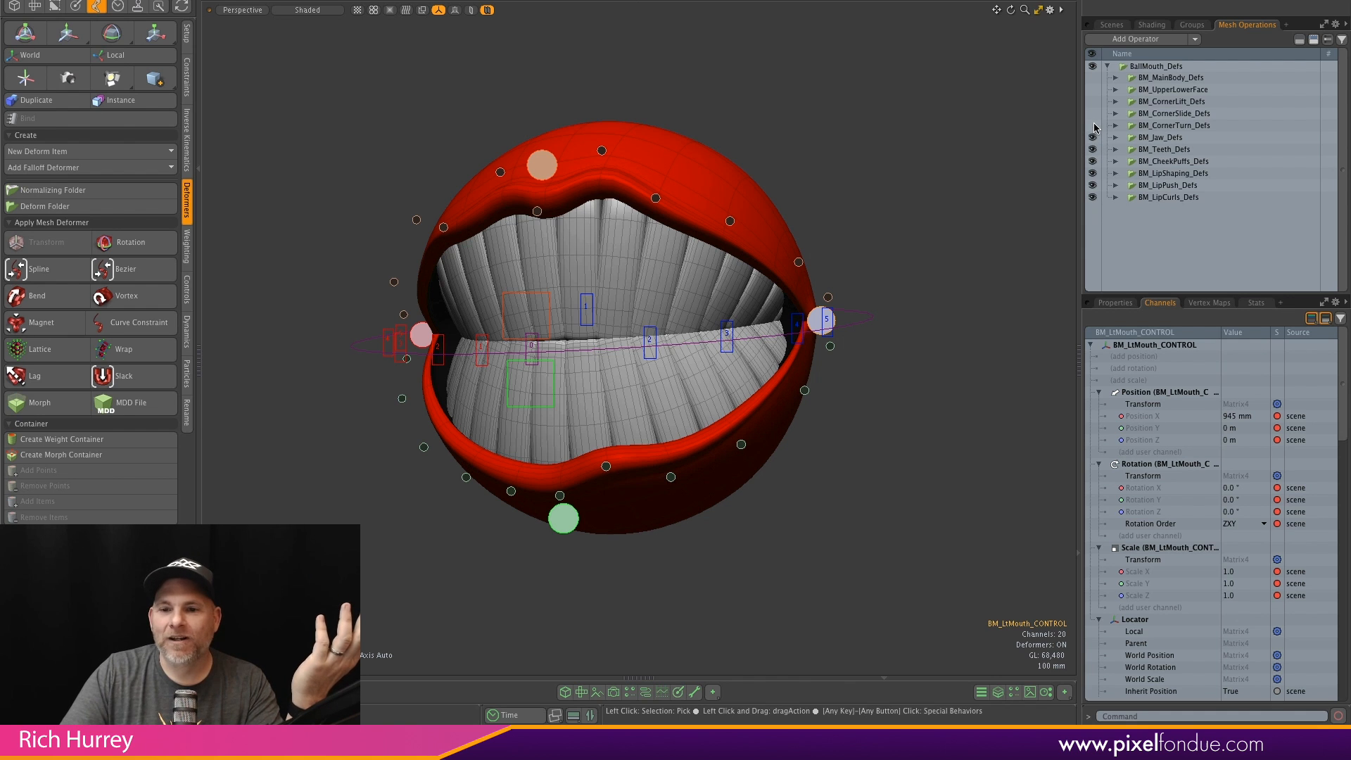
Turn on the BM_CornerTurn_Defs, BM_CornerSlide_Defs and BM_CornerLift_Defs folders
{"action": "left_click", "coordinate": [1093, 126]}
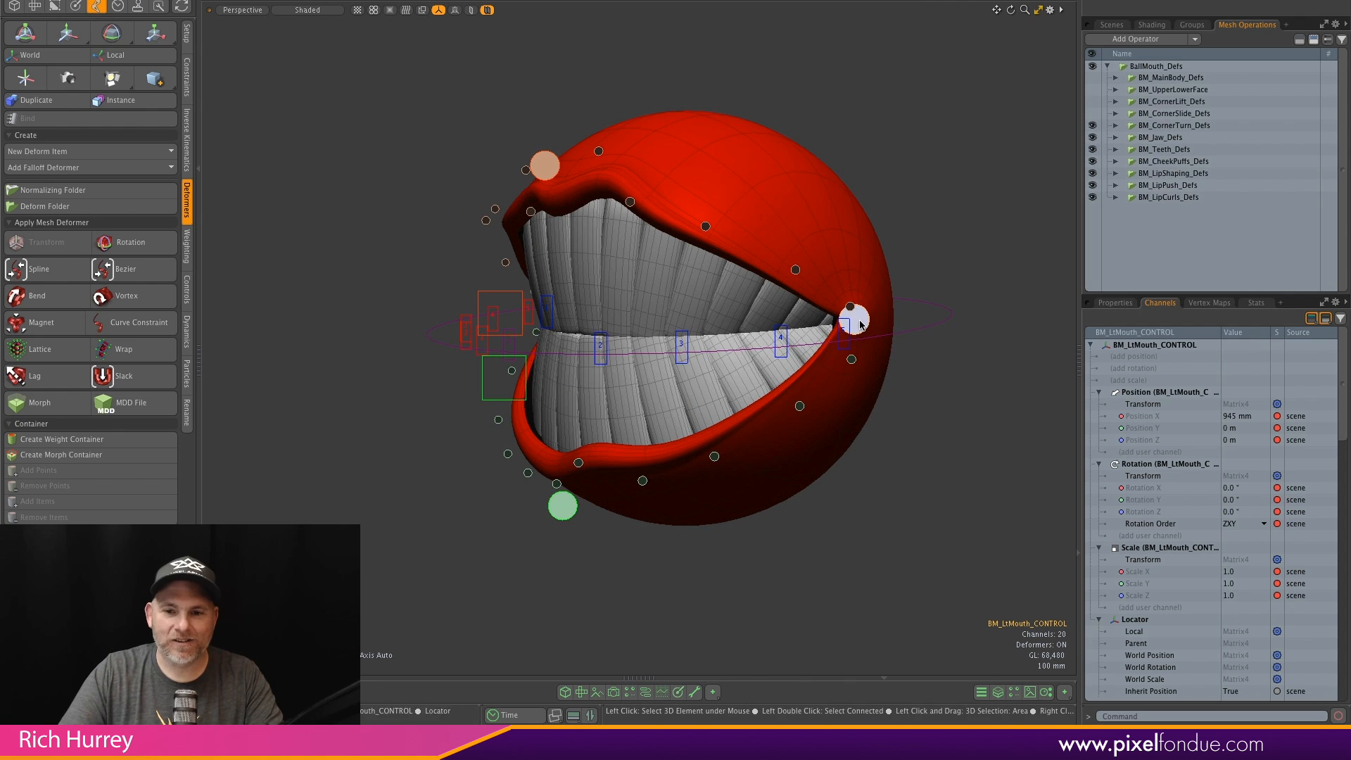
{"action": "left_click", "coordinate": [1093, 114]}
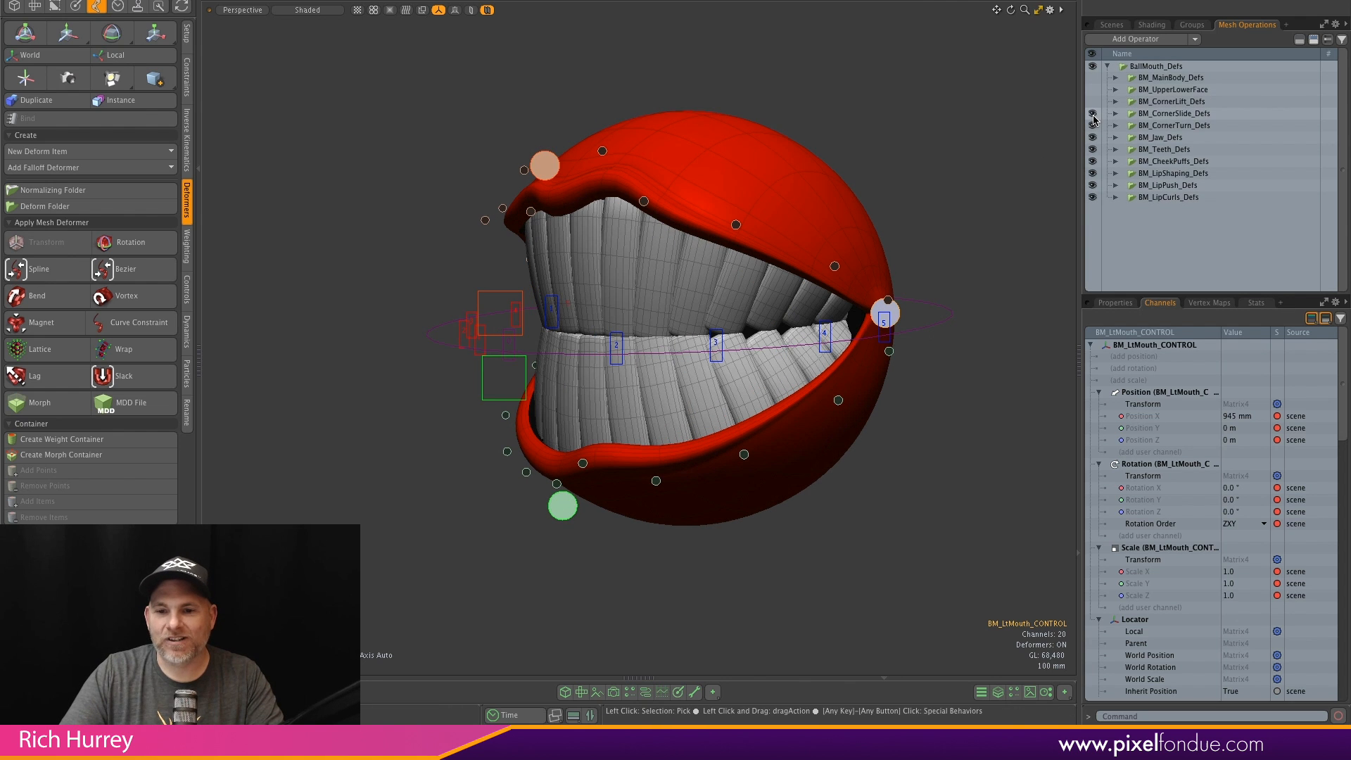
{"action": "left_click", "coordinate": [1093, 102]}
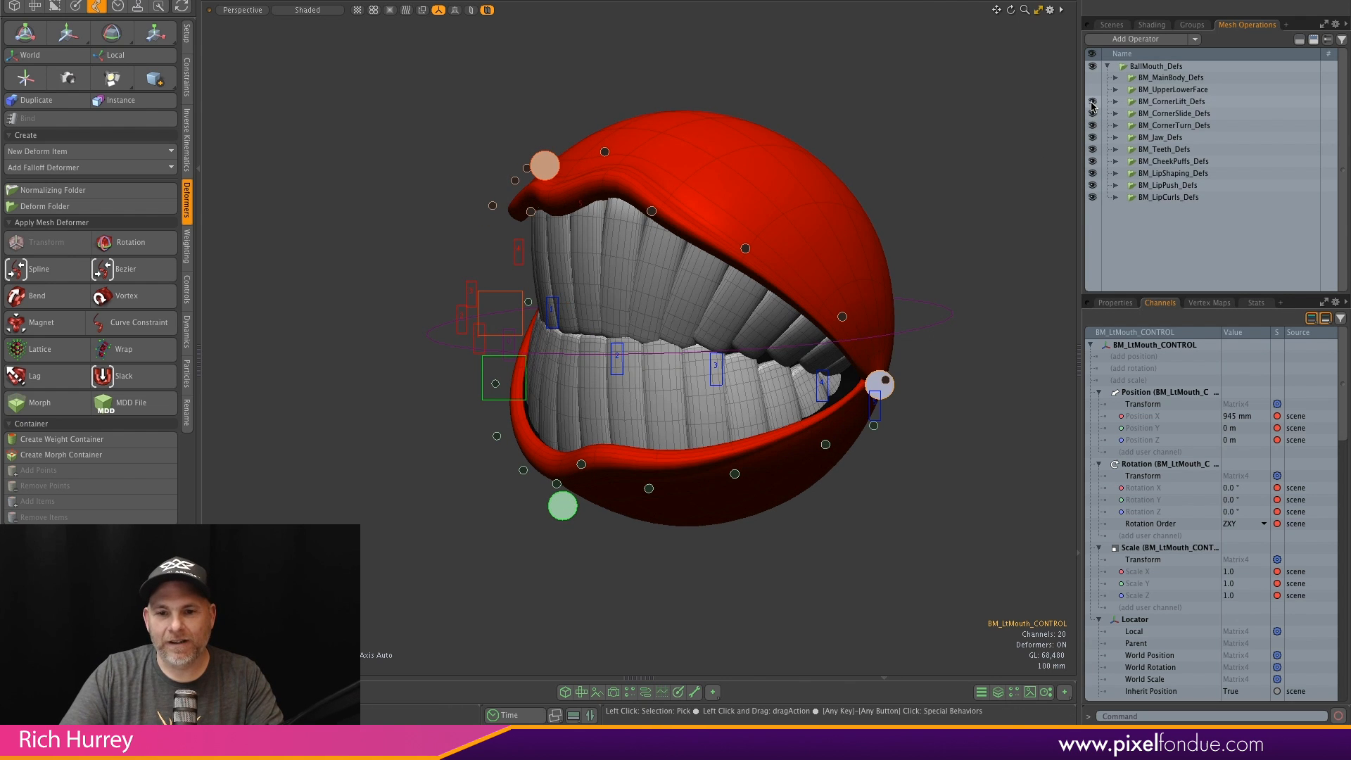
Turn off the corner turn folder and all folders from BM_Jaw_Defs to BM_LipCurls_Defs, leaving only corner lift and corner slide on
{"action": "left_click_drag", "start_coordinate": [971, 380], "coordinate": [844, 384], "text": "alt"}
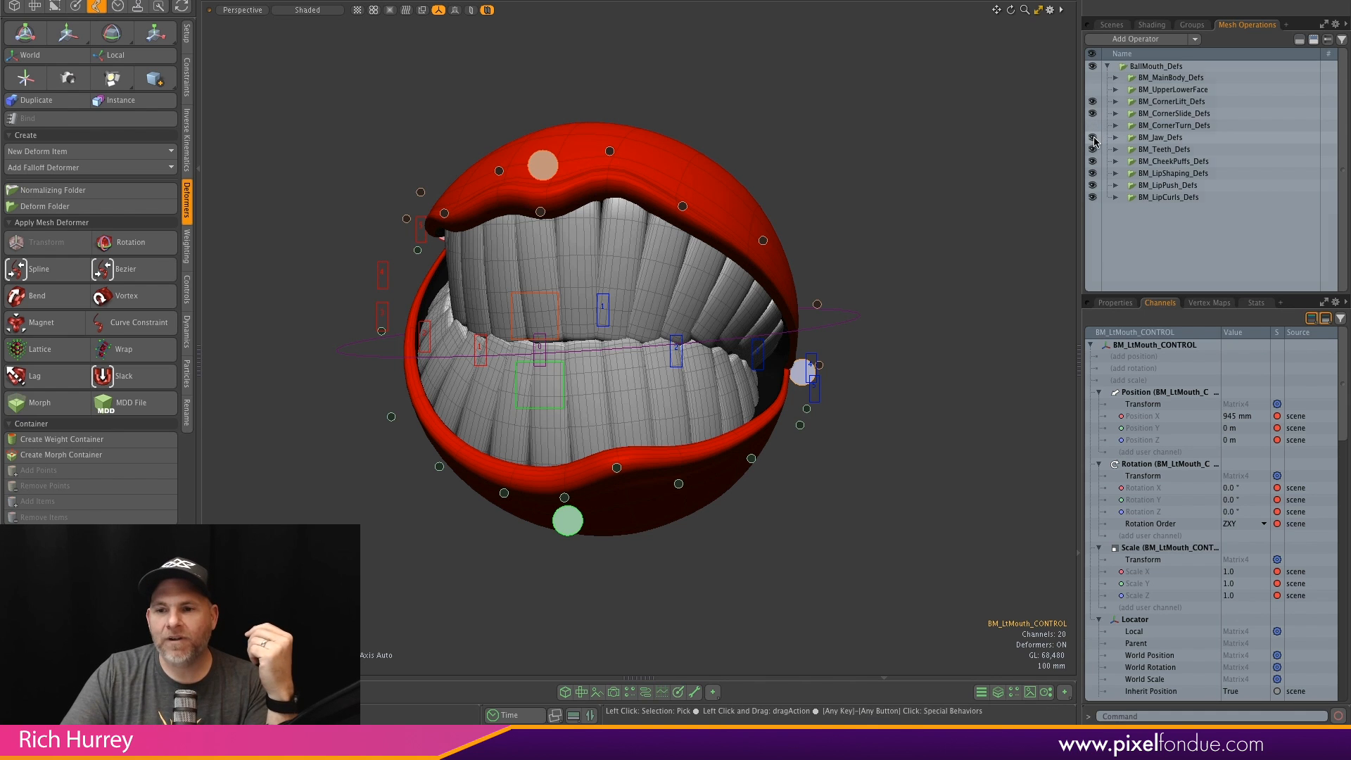
{"action": "left_click_drag", "start_coordinate": [1092, 138], "coordinate": [1094, 198]}
{"action": "left_click_drag", "start_coordinate": [795, 334], "coordinate": [705, 338], "text": "alt"}
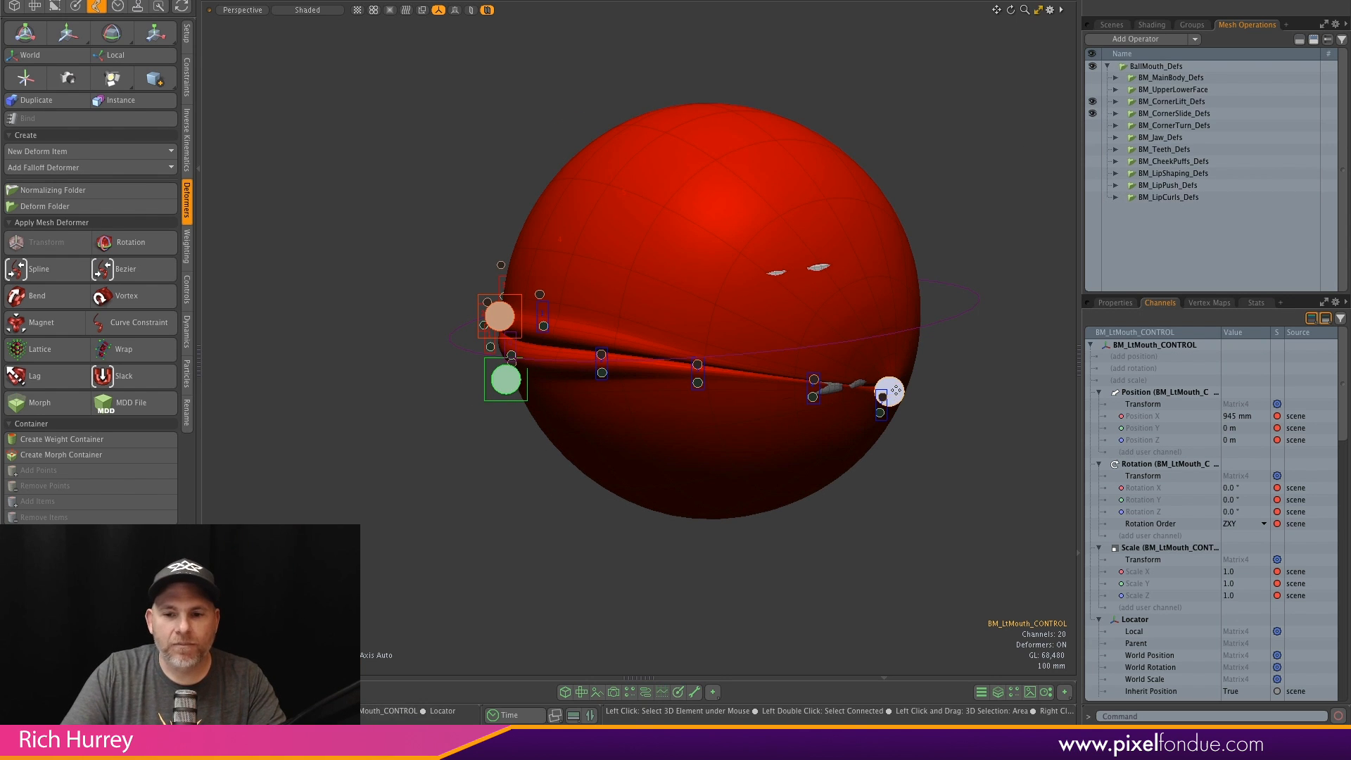
Raise the left mouth corner by setting LtMouthCorner_Raise to -0.413
{"action": "left_click", "coordinate": [895, 390]}
{"action": "left_click_drag", "start_coordinate": [883, 398], "coordinate": [886, 314]}
{"action": "left_click_drag", "start_coordinate": [407, 85], "coordinate": [413, 87]}
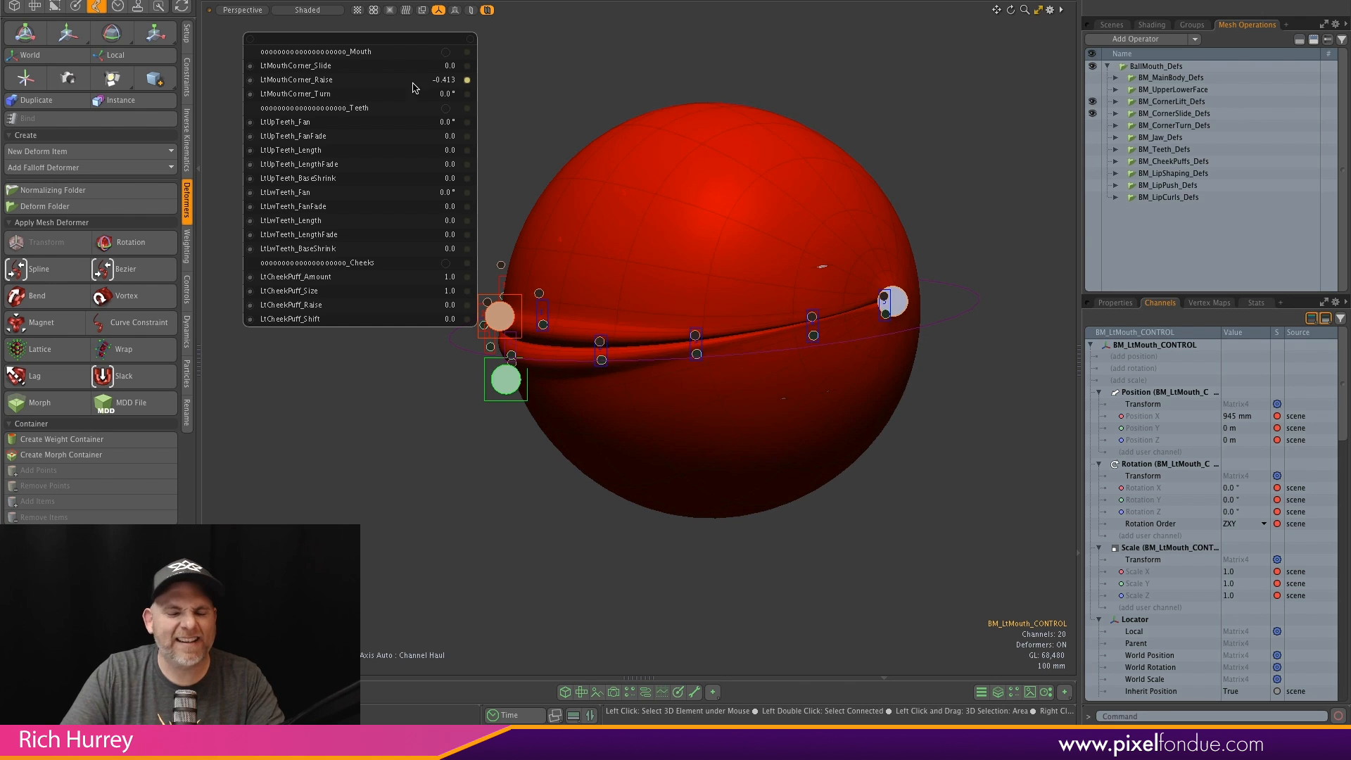
Undo the last left corner raise change and turn on all the remaining deformer folders, including BM_MainBody_Defs and BM_UpperLowerFace
{"action": "key", "text": "ctrl+z"}
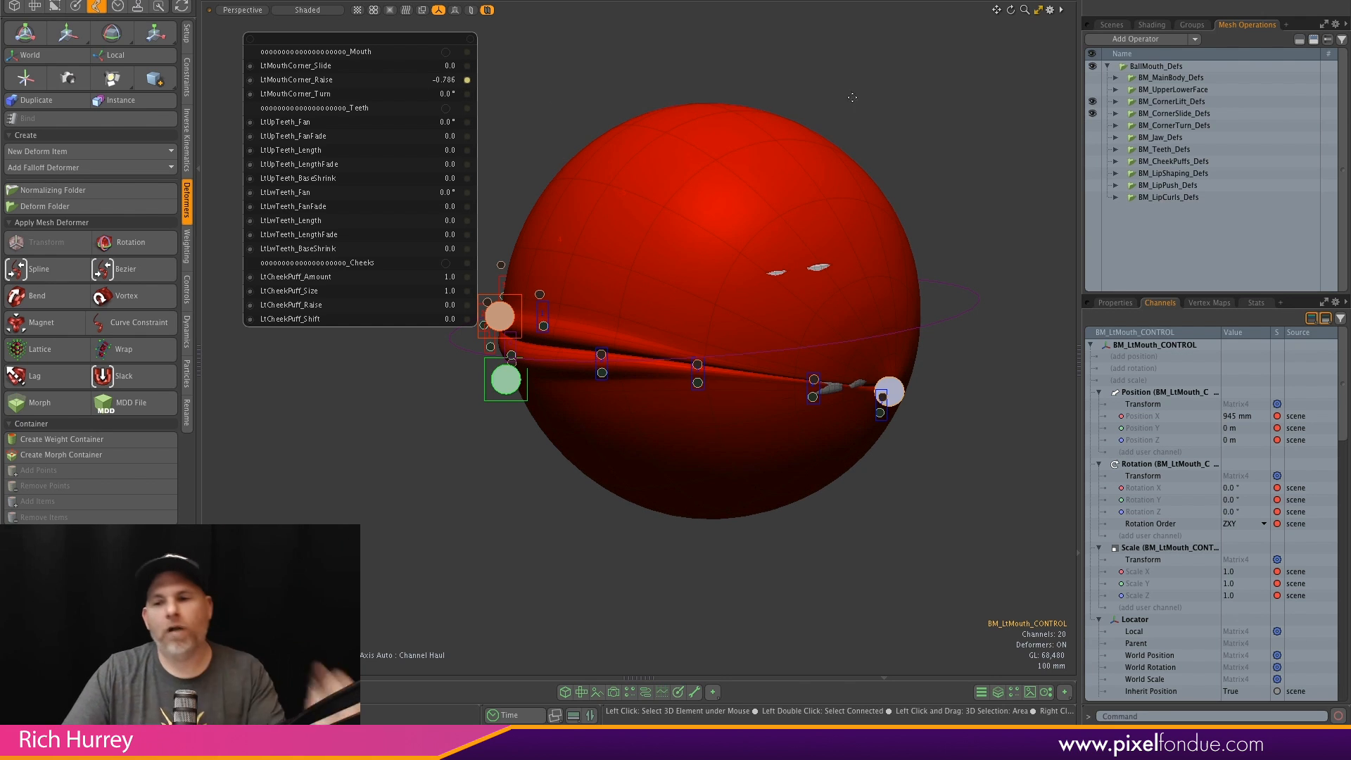
{"action": "left_click", "coordinate": [1092, 126]}
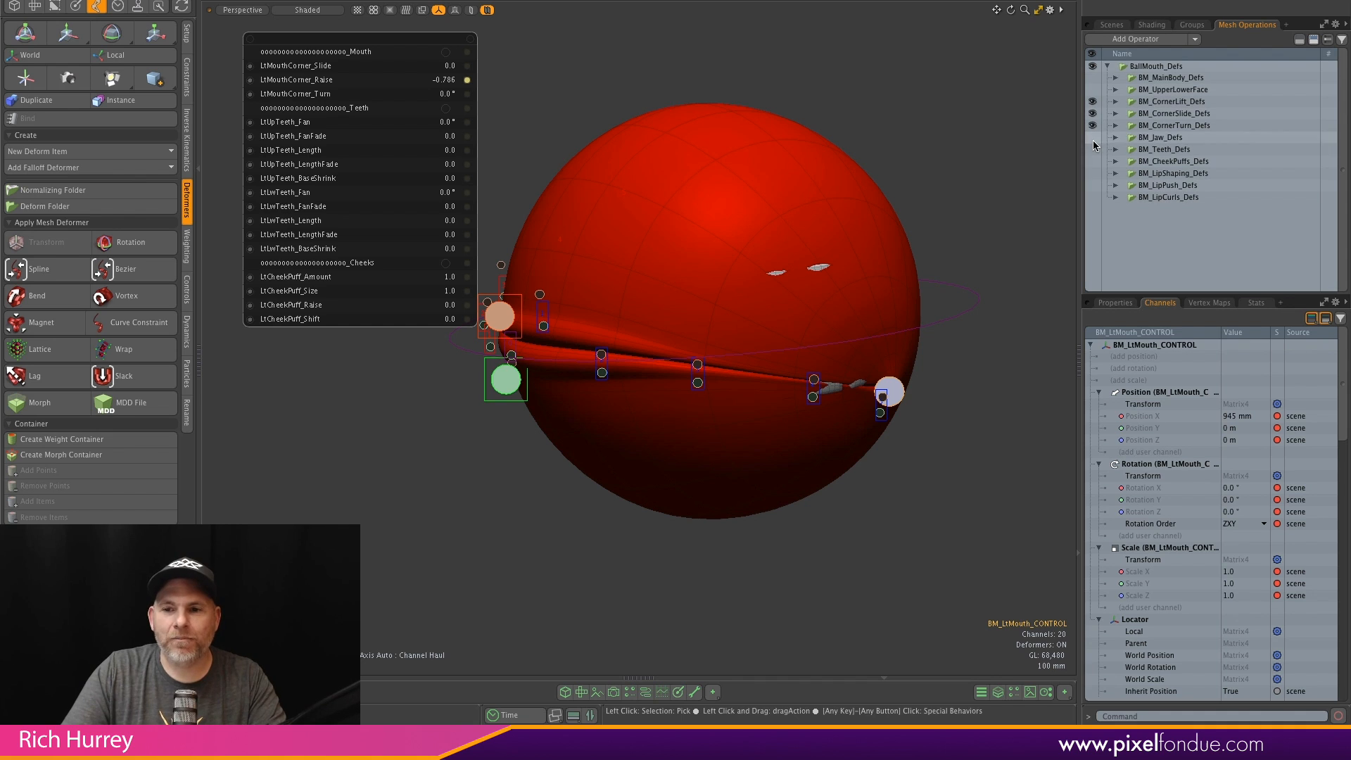
{"action": "left_click", "coordinate": [1093, 149]}
{"action": "left_click", "coordinate": [1092, 161]}
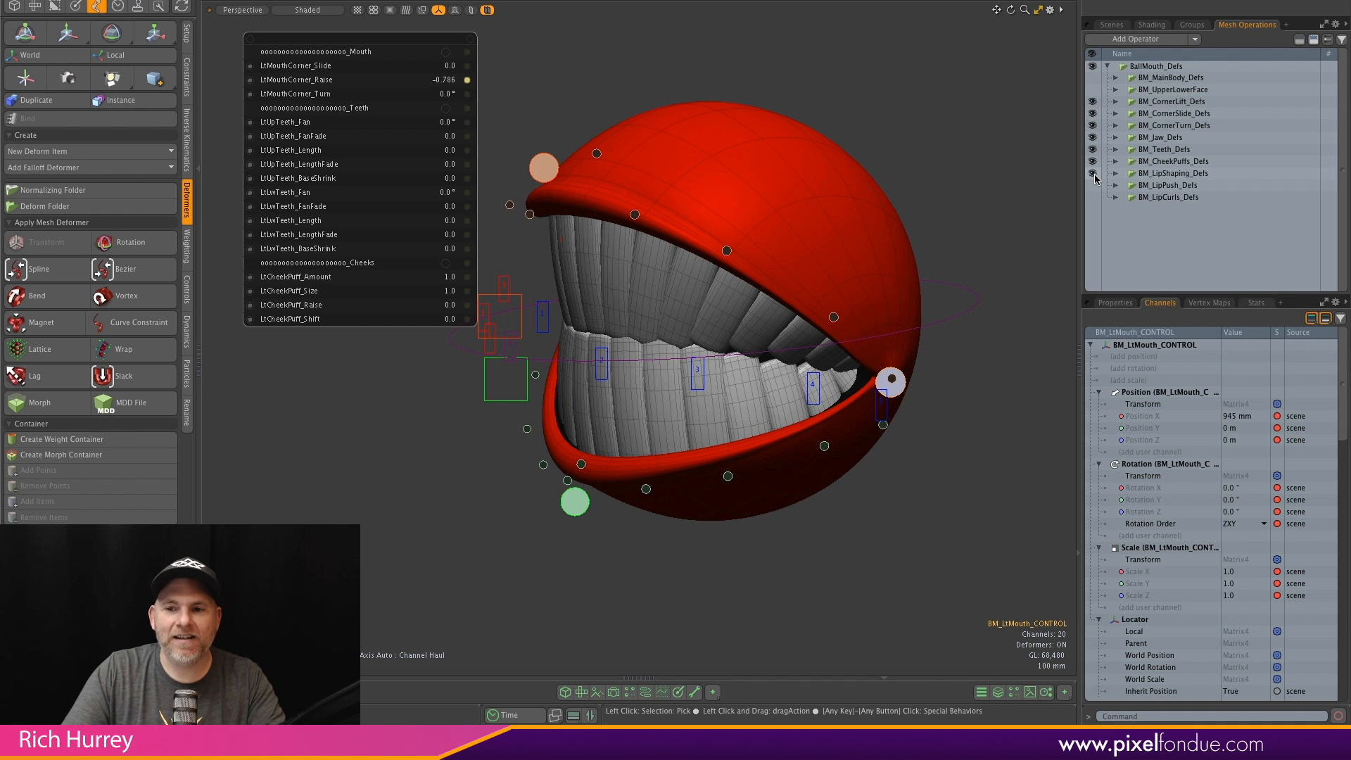
{"action": "left_click", "coordinate": [1092, 185]}
{"action": "left_click", "coordinate": [1093, 197]}
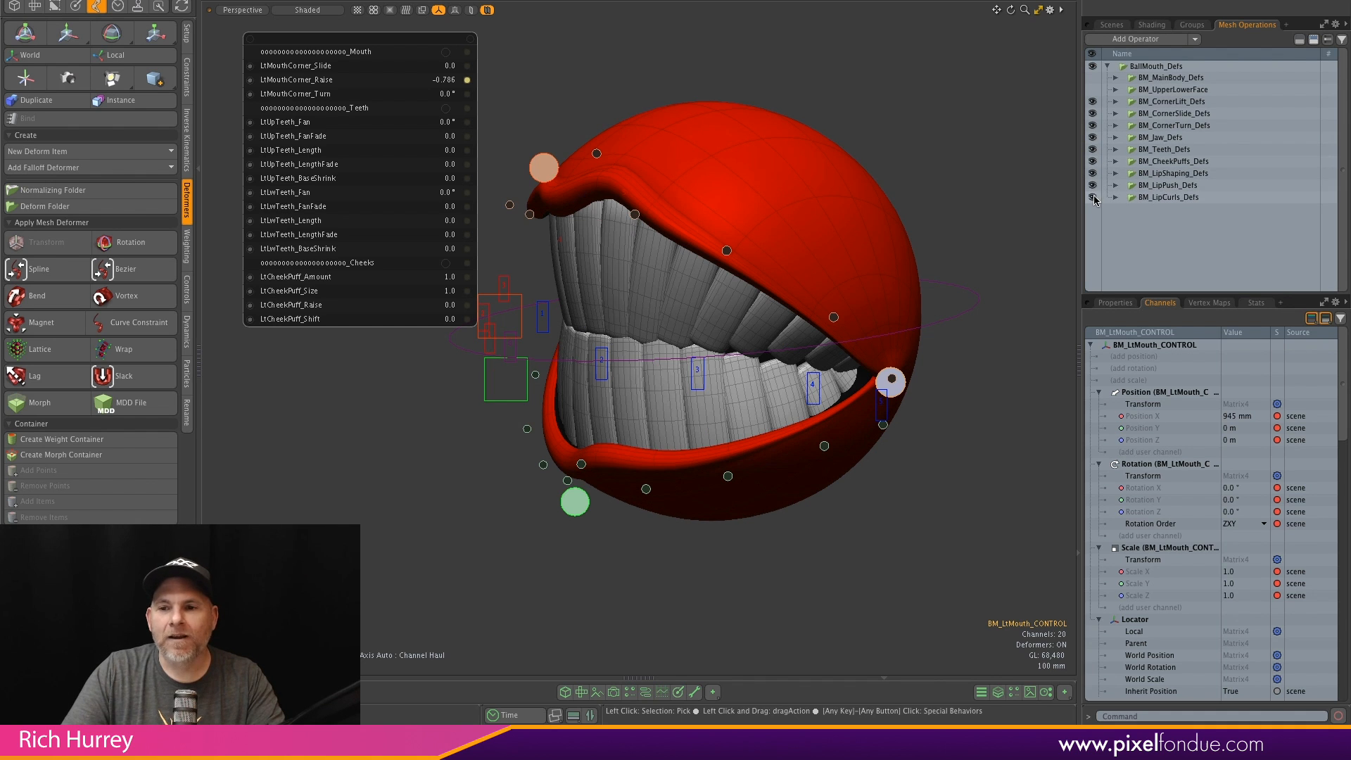
{"action": "left_click", "coordinate": [1093, 78]}
{"action": "left_click", "coordinate": [1093, 90]}
Examine the fully deformed mouth from several angles, cancelling the pending autosave
{"action": "left_click_drag", "start_coordinate": [827, 232], "coordinate": [916, 226], "text": "alt"}
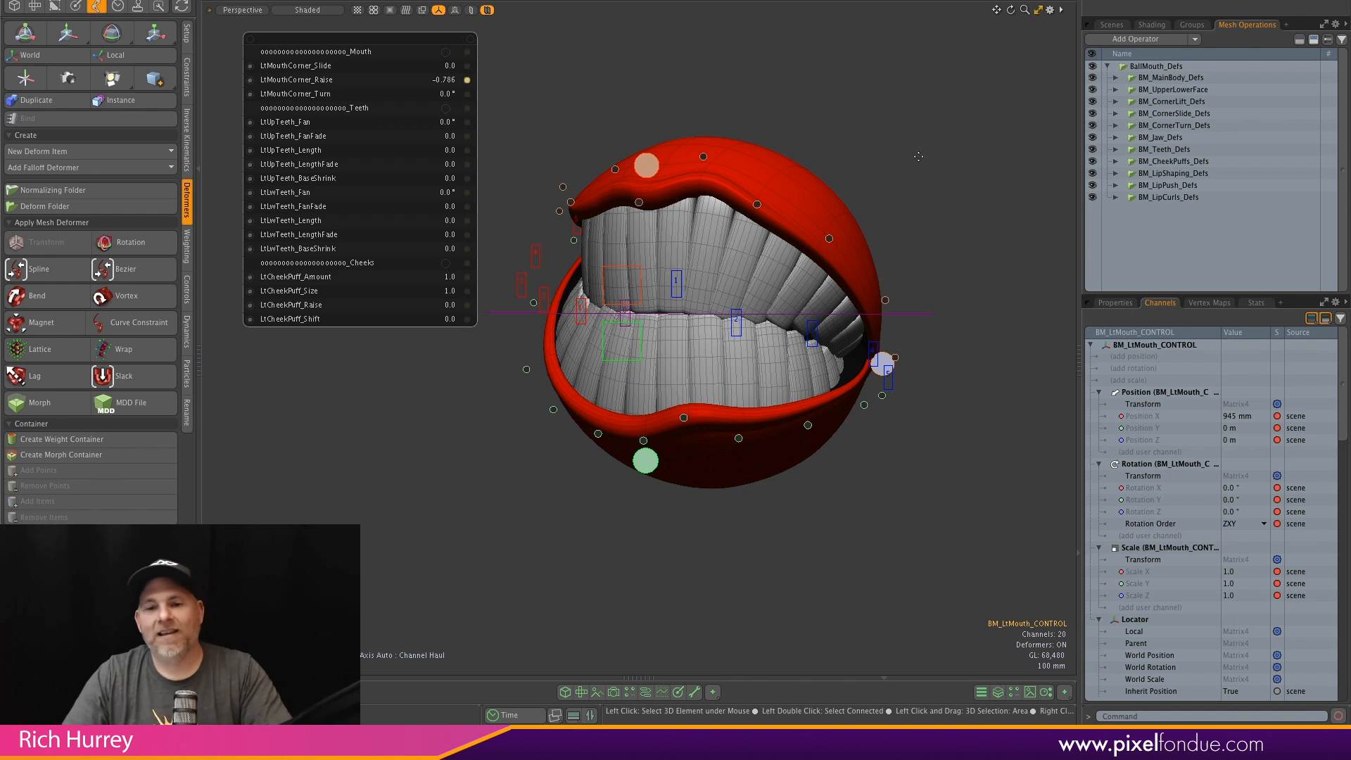
{"action": "left_click_drag", "start_coordinate": [921, 180], "coordinate": [855, 355], "text": "alt"}
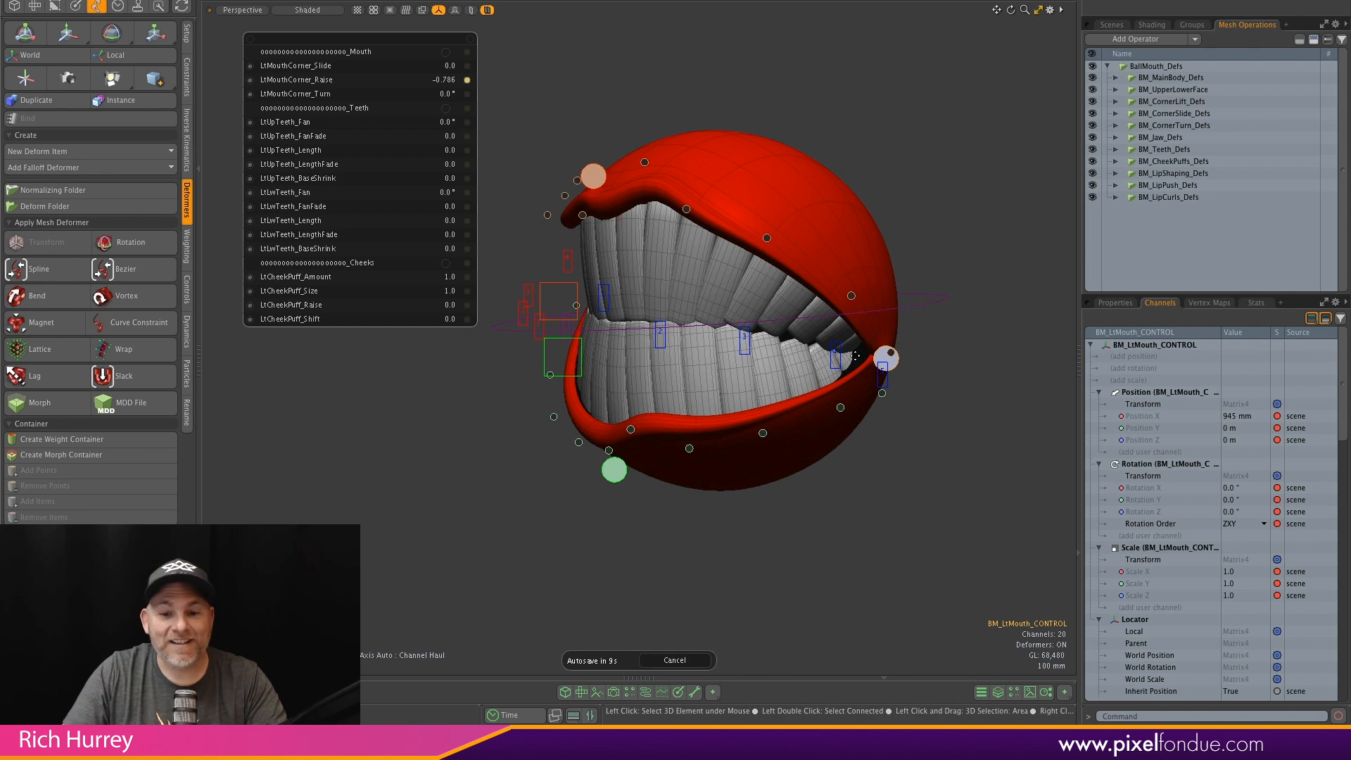
{"action": "left_click", "coordinate": [684, 657]}
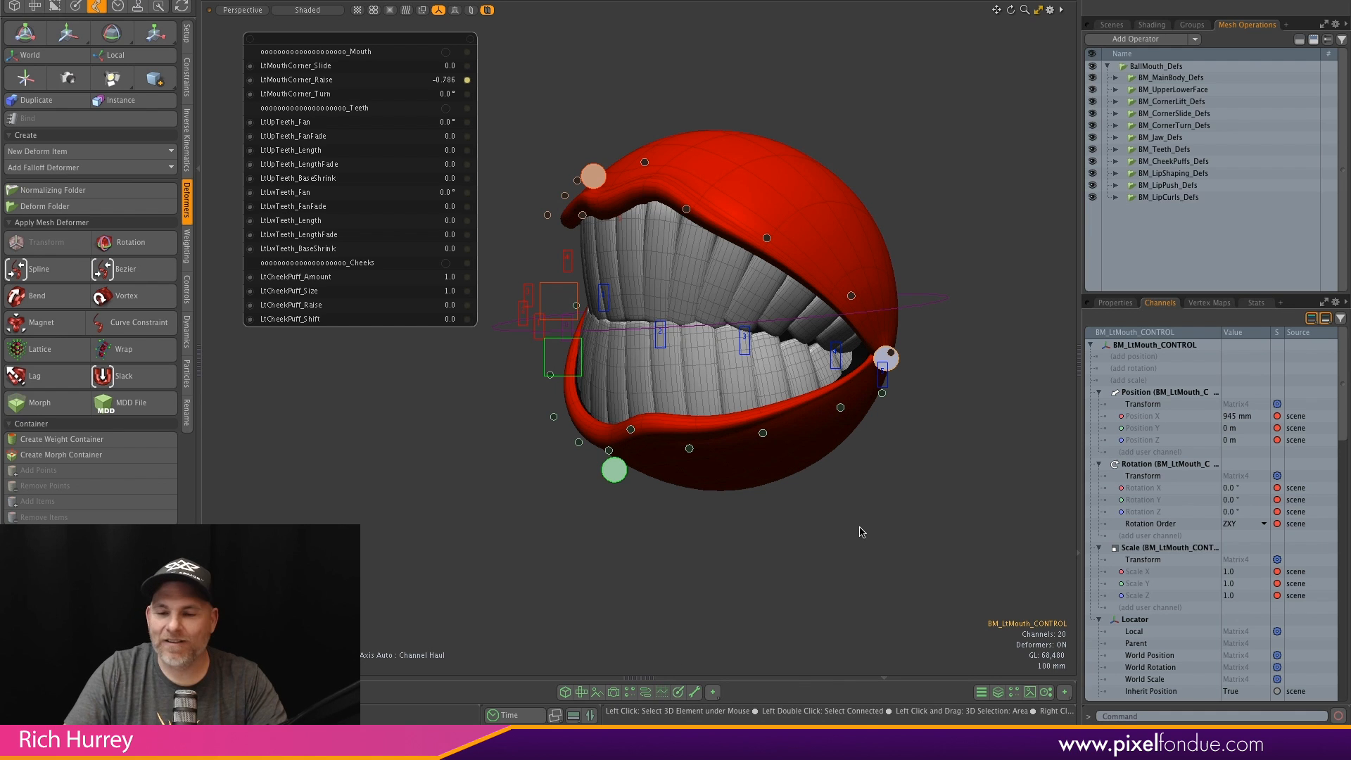
{"action": "key", "text": "space"}
{"action": "left_click_drag", "start_coordinate": [855, 522], "coordinate": [805, 532], "text": "alt+shift"}
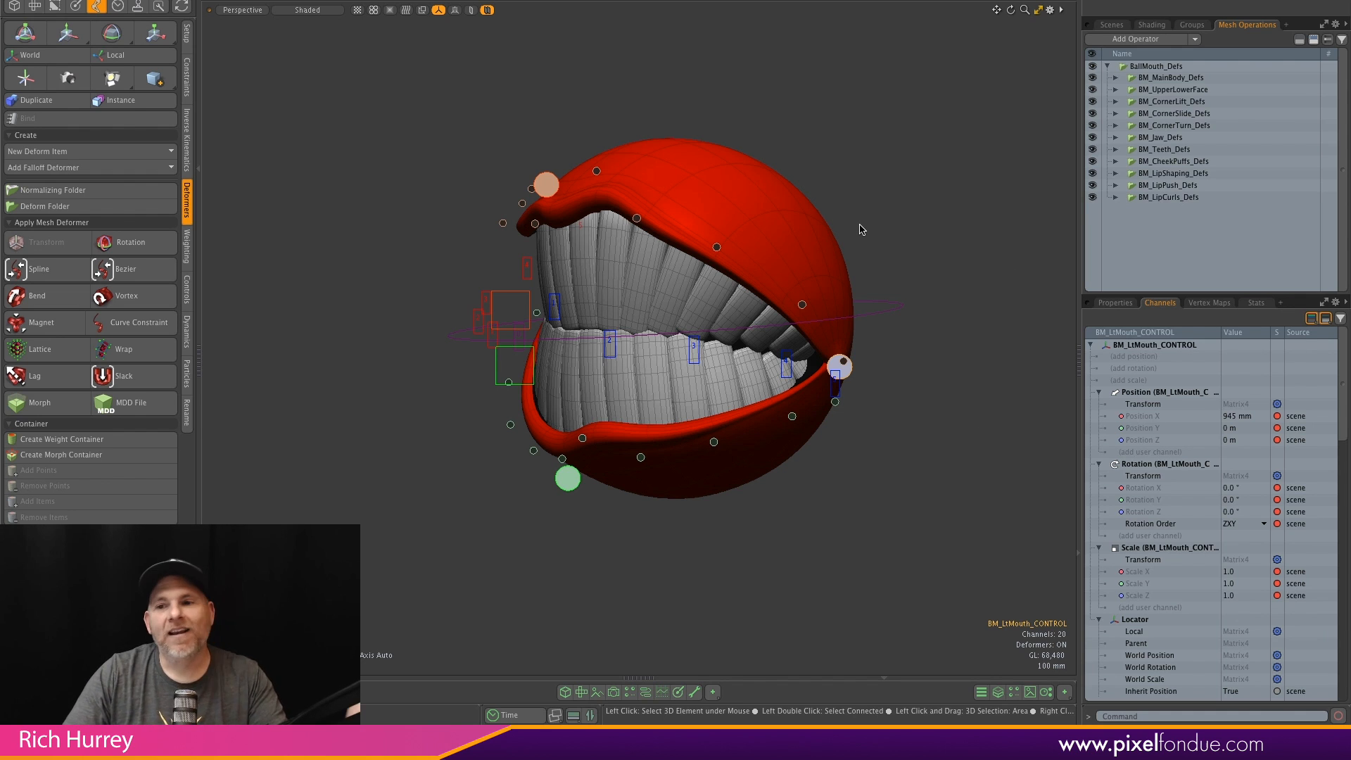
Select the left mouth corner control and set LtMouthCorner_Raise to about -0.26
{"action": "left_click", "coordinate": [928, 290]}
{"action": "left_click_drag", "start_coordinate": [929, 290], "coordinate": [827, 355], "text": "alt"}
{"action": "left_click", "coordinate": [826, 355]}
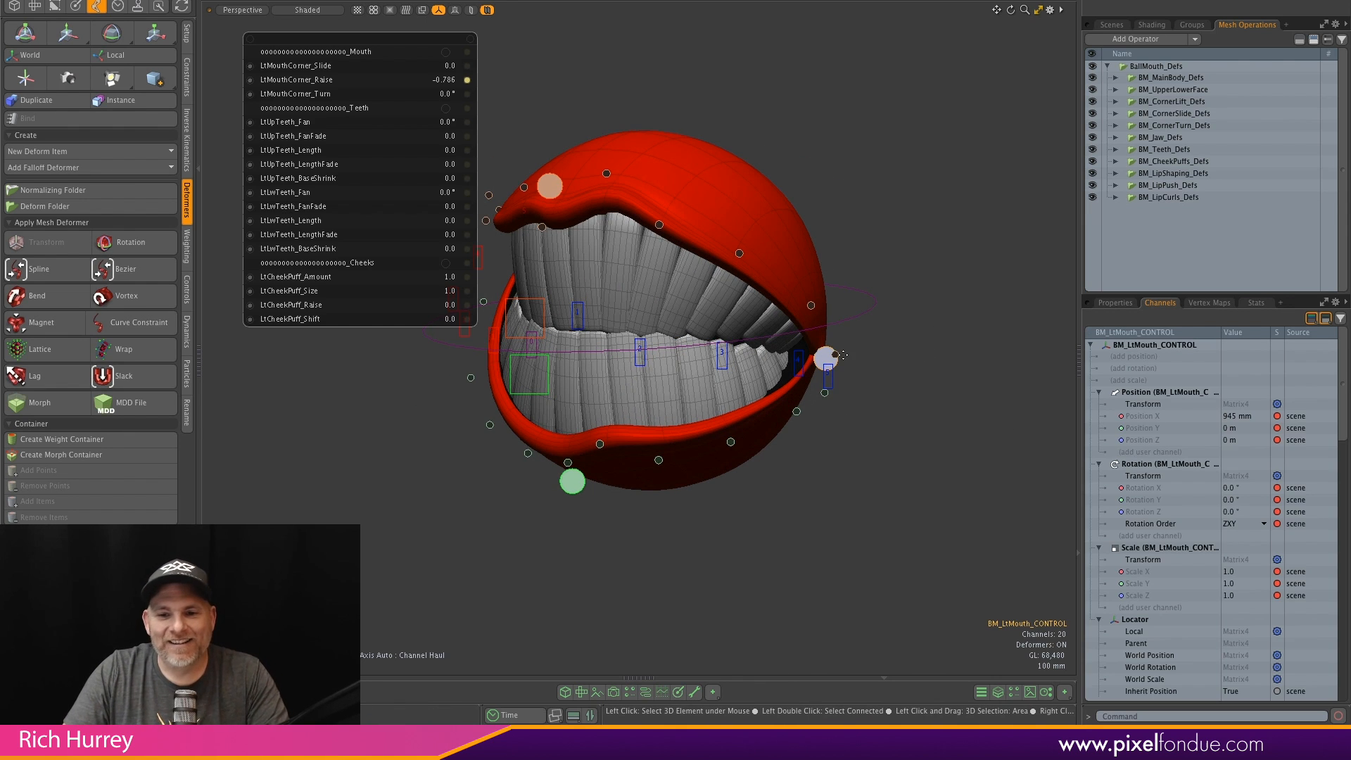
{"action": "left_click_drag", "start_coordinate": [318, 80], "coordinate": [380, 80]}
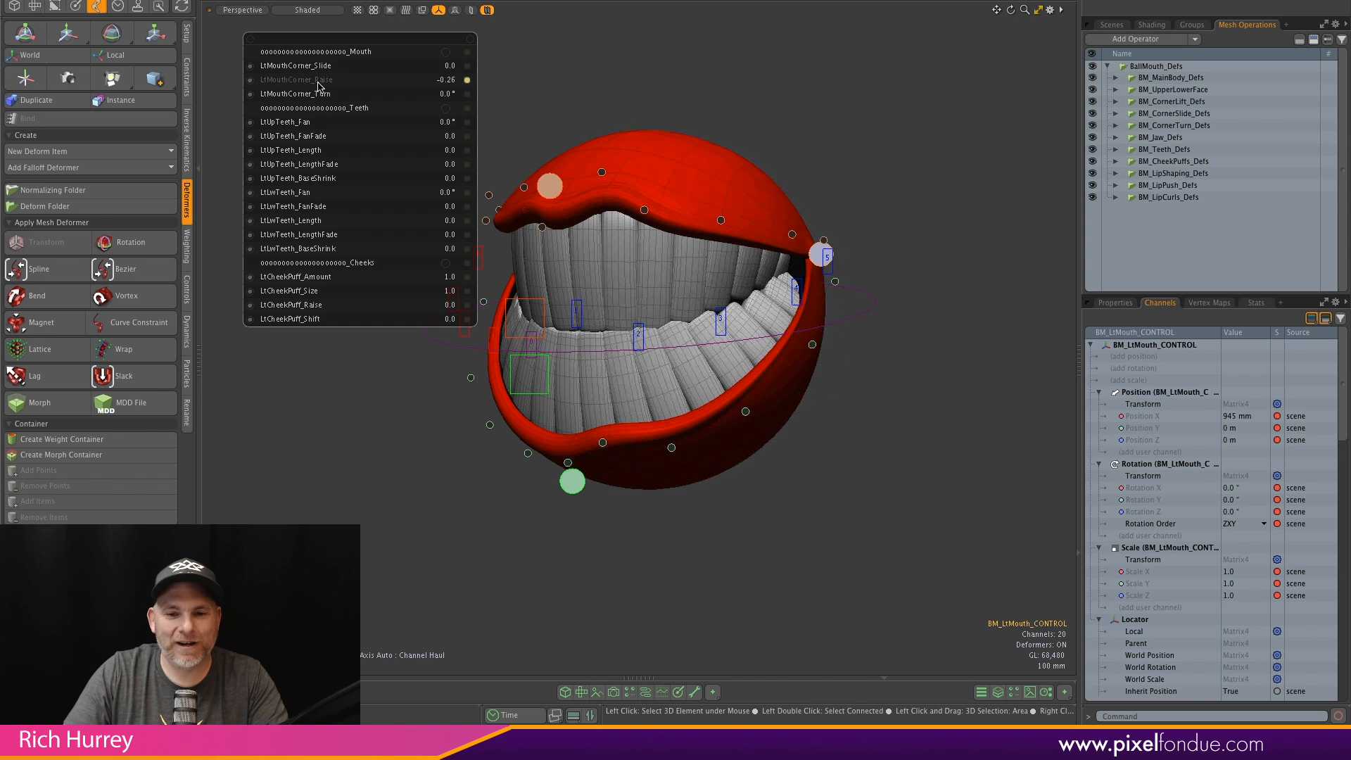
{"action": "key", "text": "space"}
Select the main BM_CONTROL ring and move it down to a Position Y of -200 mm
{"action": "left_click", "coordinate": [849, 325]}
{"action": "left_click", "coordinate": [849, 322]}
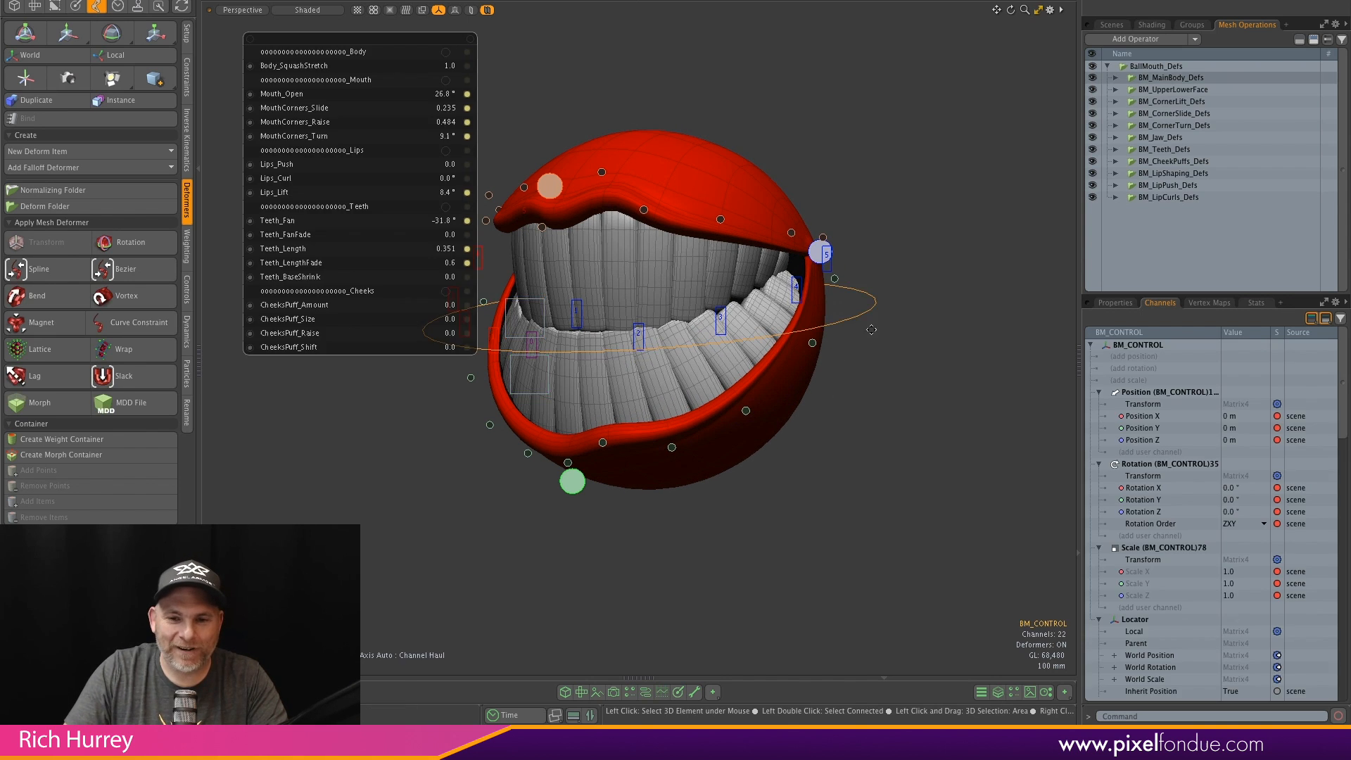
{"action": "left_click_drag", "start_coordinate": [849, 322], "coordinate": [886, 315], "text": "alt+shift"}
{"action": "key", "text": "w"}
{"action": "left_click_drag", "start_coordinate": [681, 248], "coordinate": [682, 306]}
{"action": "left_click_drag", "start_coordinate": [707, 383], "coordinate": [649, 389], "text": "alt"}
Lower BM_CONTROL to a Position Y of -270 mm and try tilting it about X to about -56.5°, undoing the rotations
{"action": "key", "text": "e"}
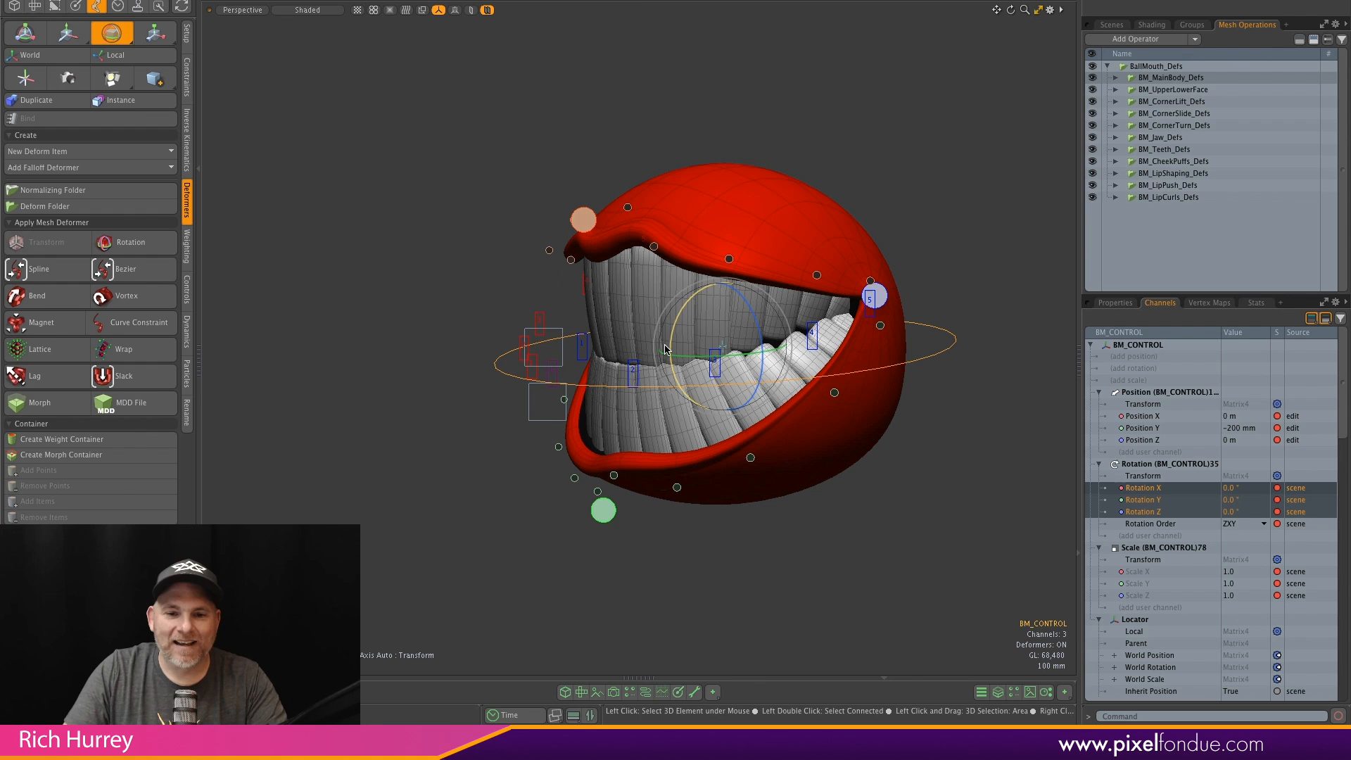
{"action": "left_click_drag", "start_coordinate": [673, 326], "coordinate": [729, 365]}
{"action": "key", "text": "w"}
{"action": "key", "text": "e"}
{"action": "key", "text": "ctrl+z"}
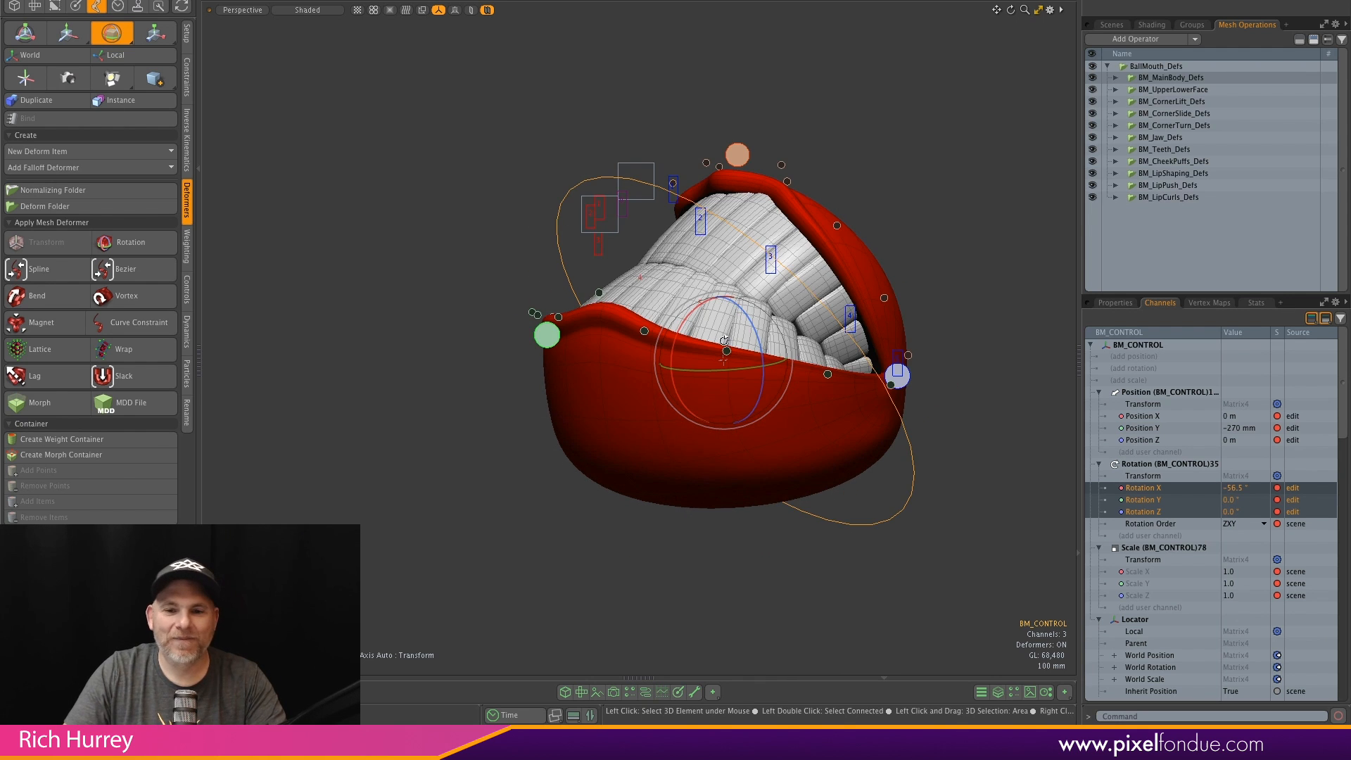
{"action": "key", "text": "ctrl+z"}
{"action": "left_click_drag", "start_coordinate": [684, 325], "coordinate": [670, 360]}
{"action": "key", "text": "ctrl+z"}
{"action": "key", "text": "ctrl+z"}
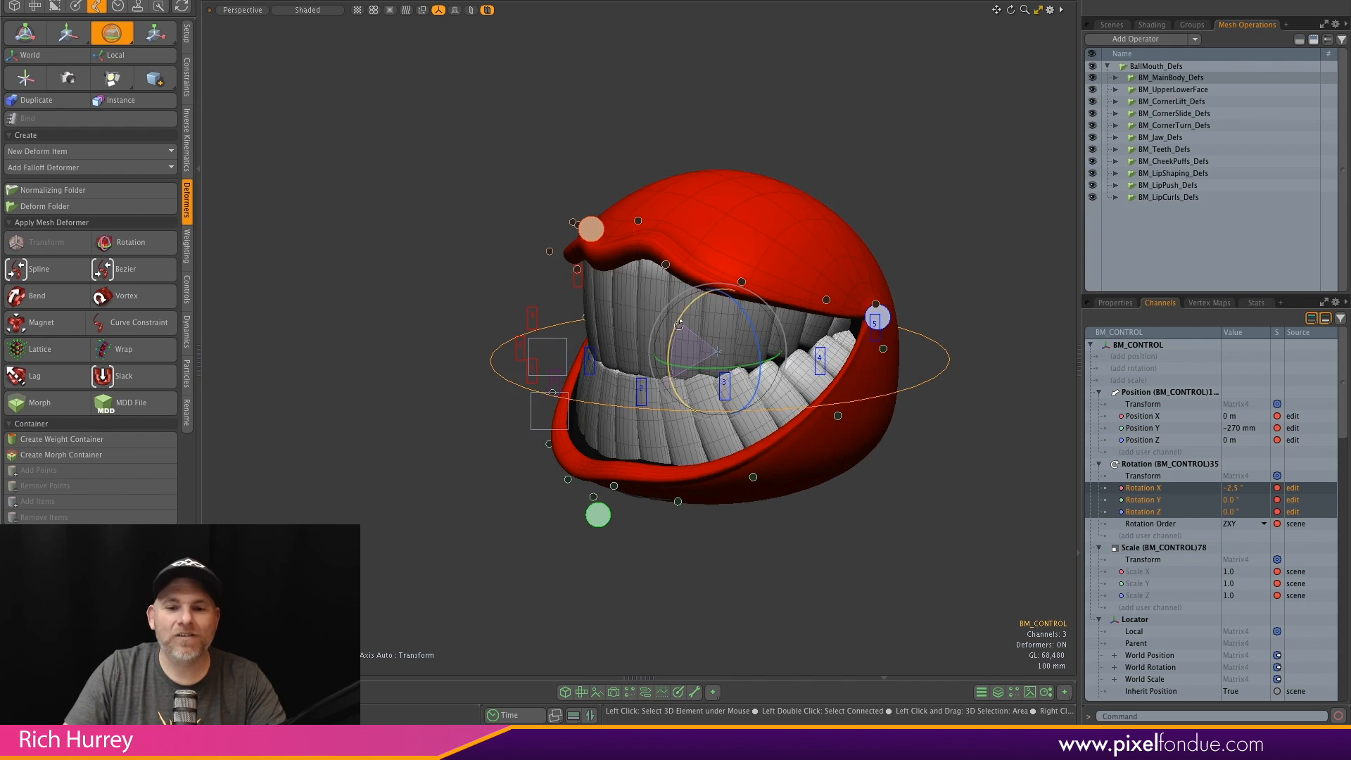
Deselect the main control and examine the posed, squashed mouth up close
{"action": "left_click_drag", "start_coordinate": [809, 183], "coordinate": [653, 400], "text": "alt"}
{"action": "left_click", "coordinate": [849, 176]}
{"action": "scroll", "coordinate": [662, 382], "scroll_direction": "up", "scroll_amount": 2}
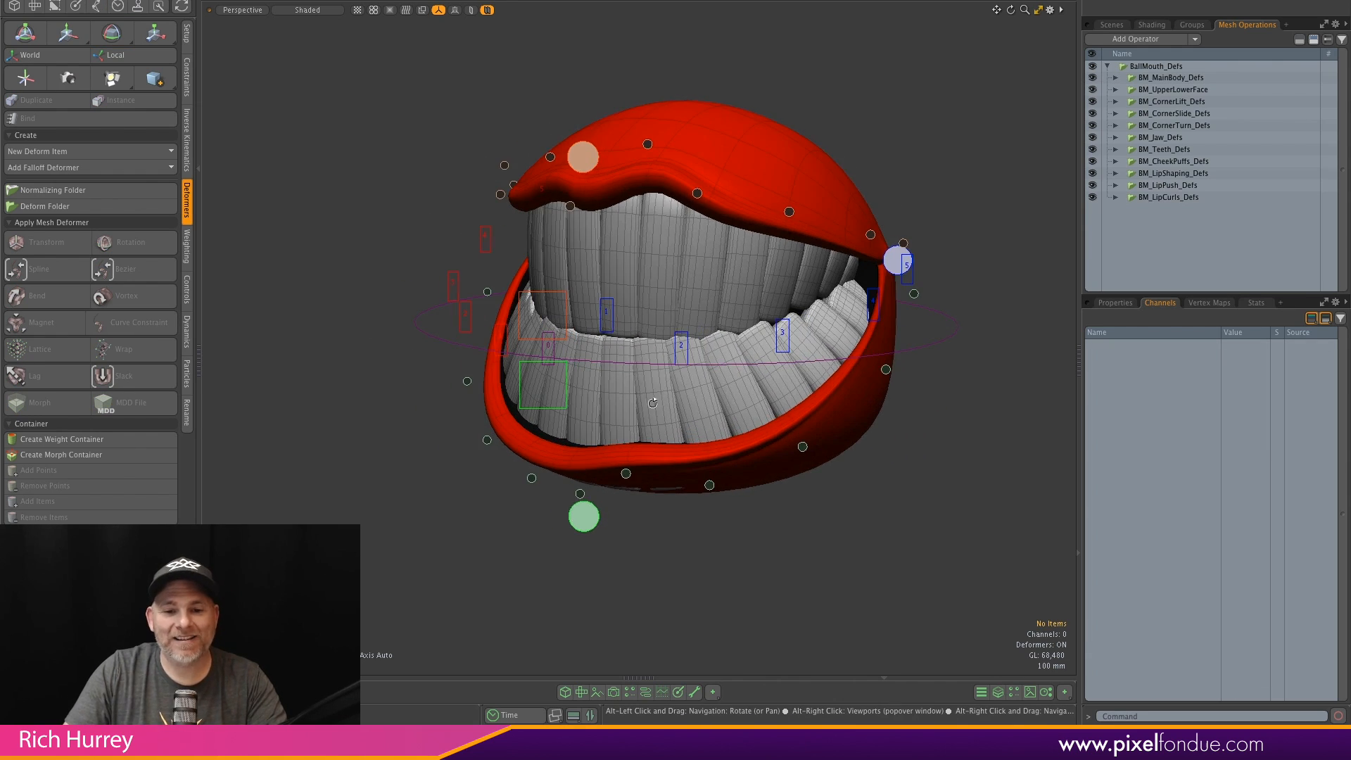
{"action": "left_click_drag", "start_coordinate": [705, 349], "coordinate": [698, 349], "text": "alt"}
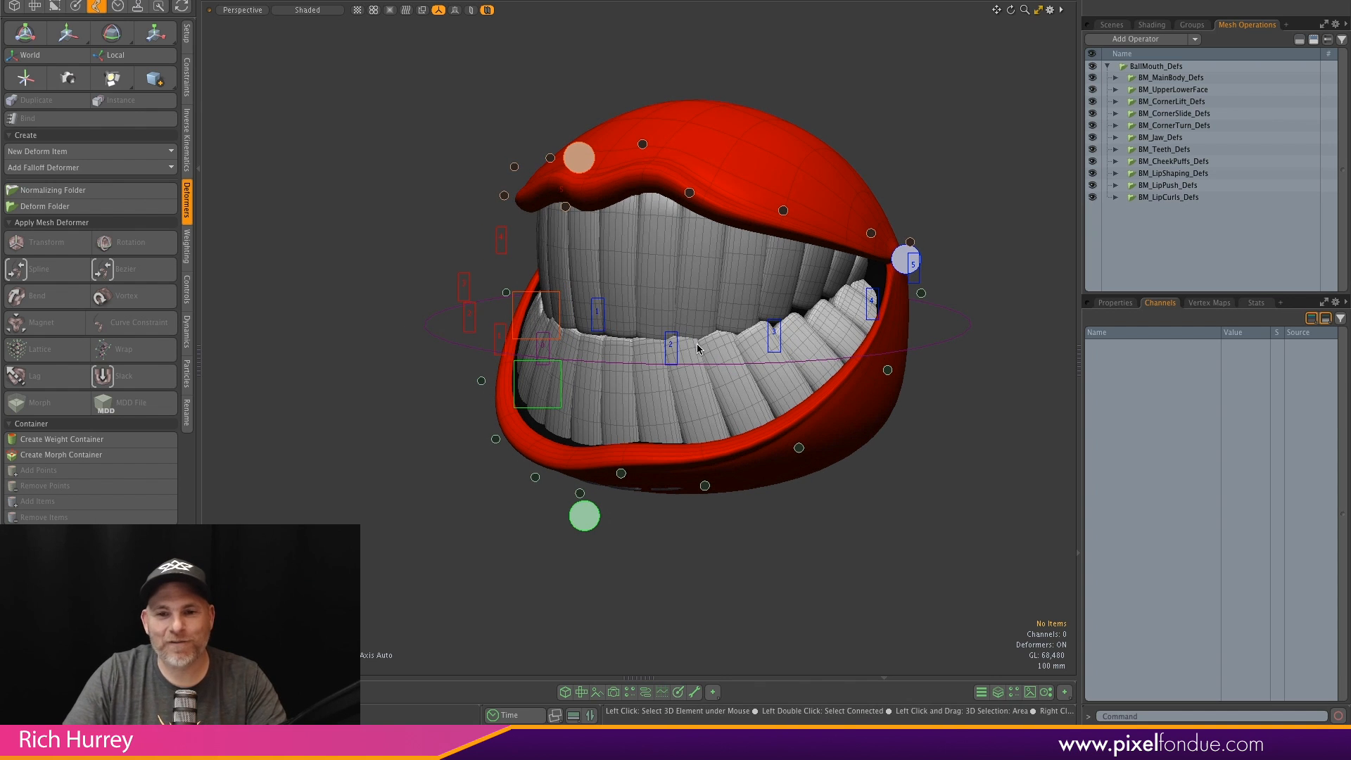